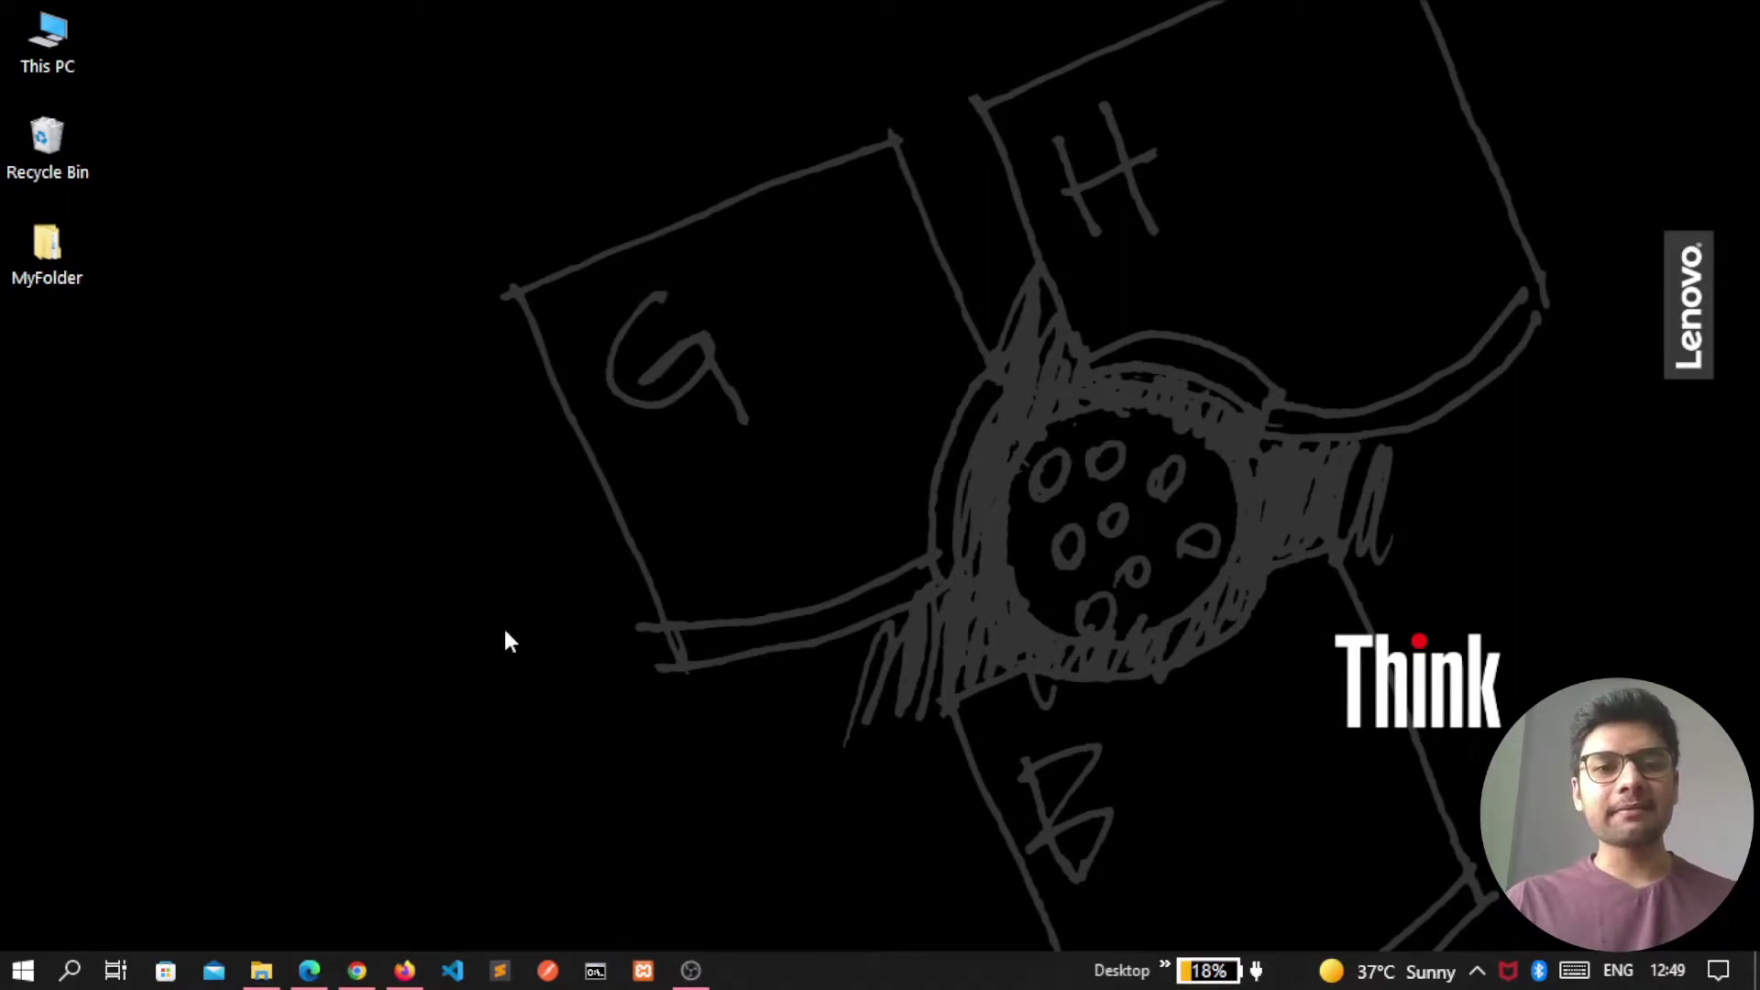
Open the IT Buddies Chat login page and log in with the demo account.
{"action": "left_click", "coordinate": [395, 973]}
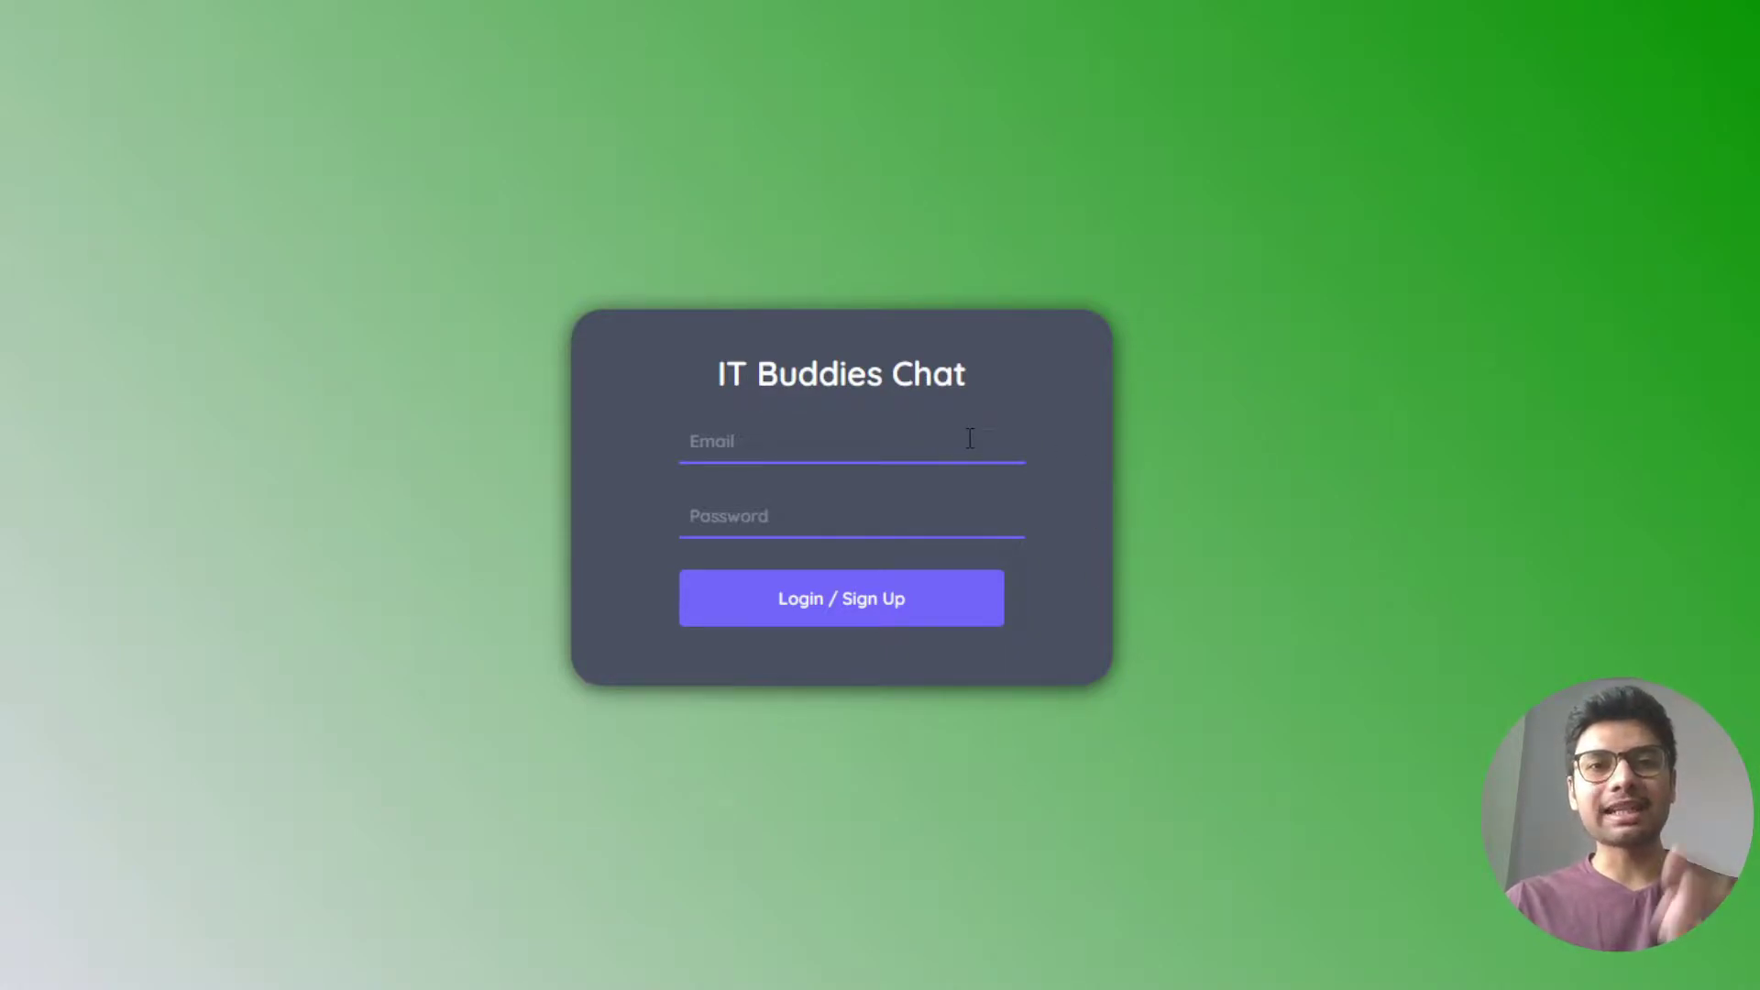
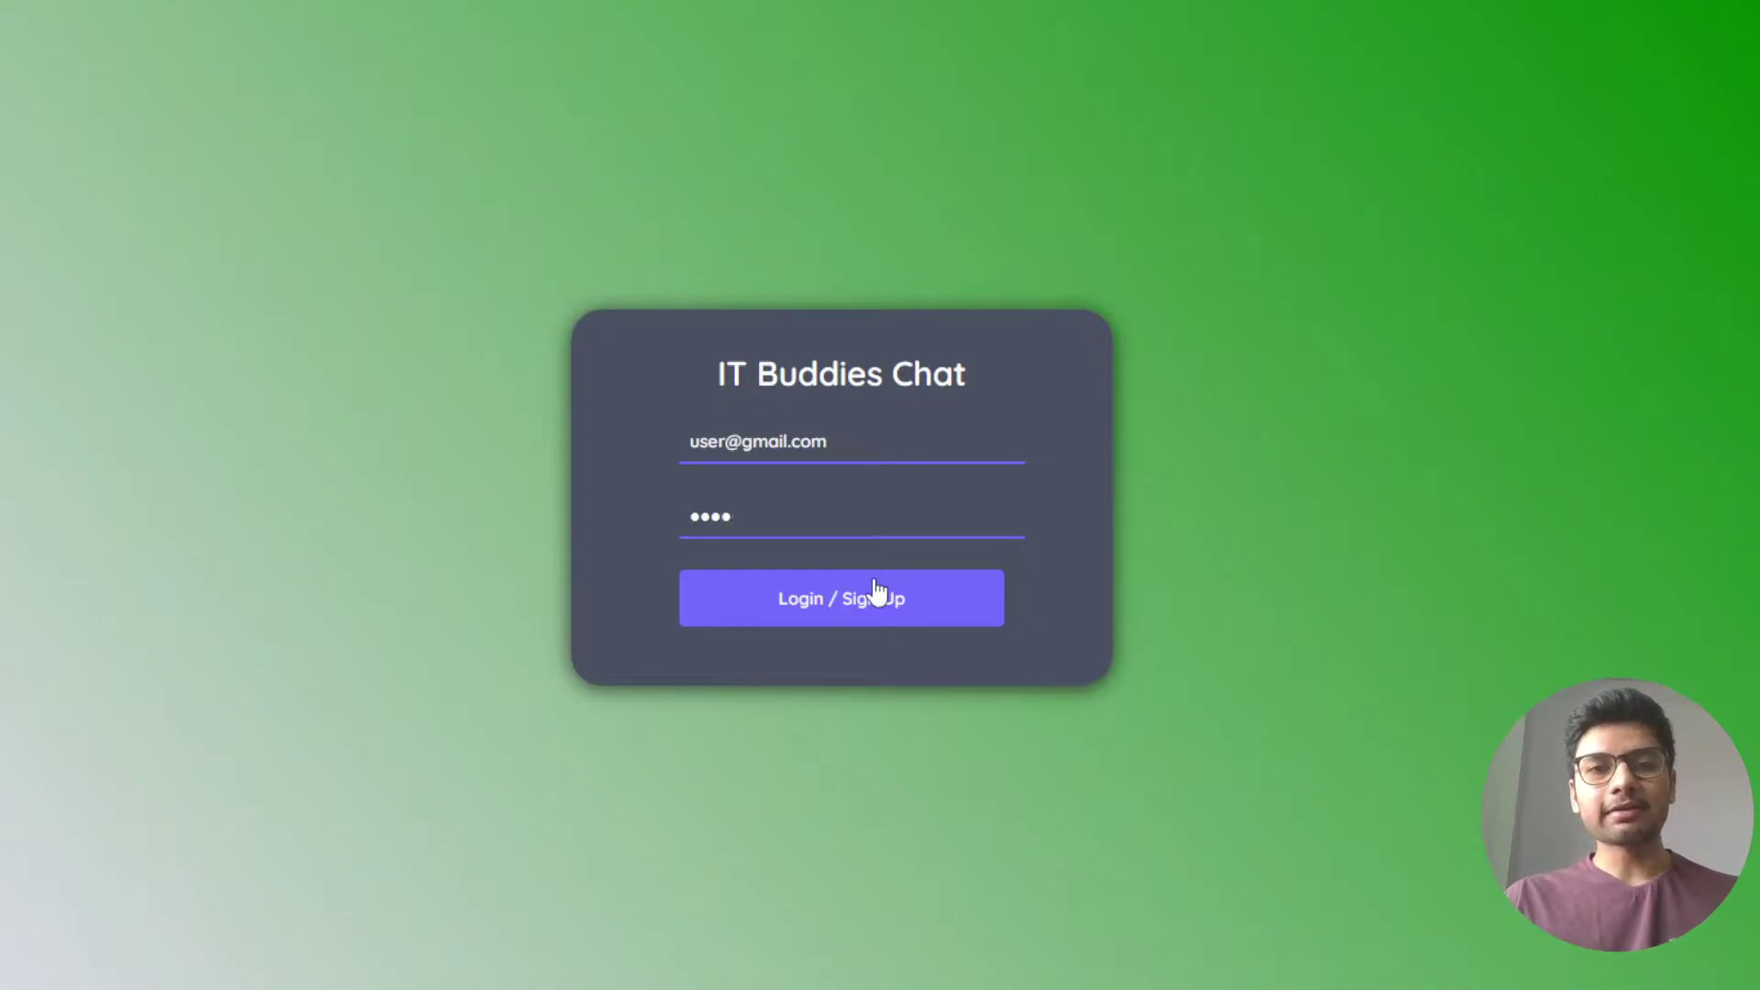
{"action": "left_click", "coordinate": [878, 592]}
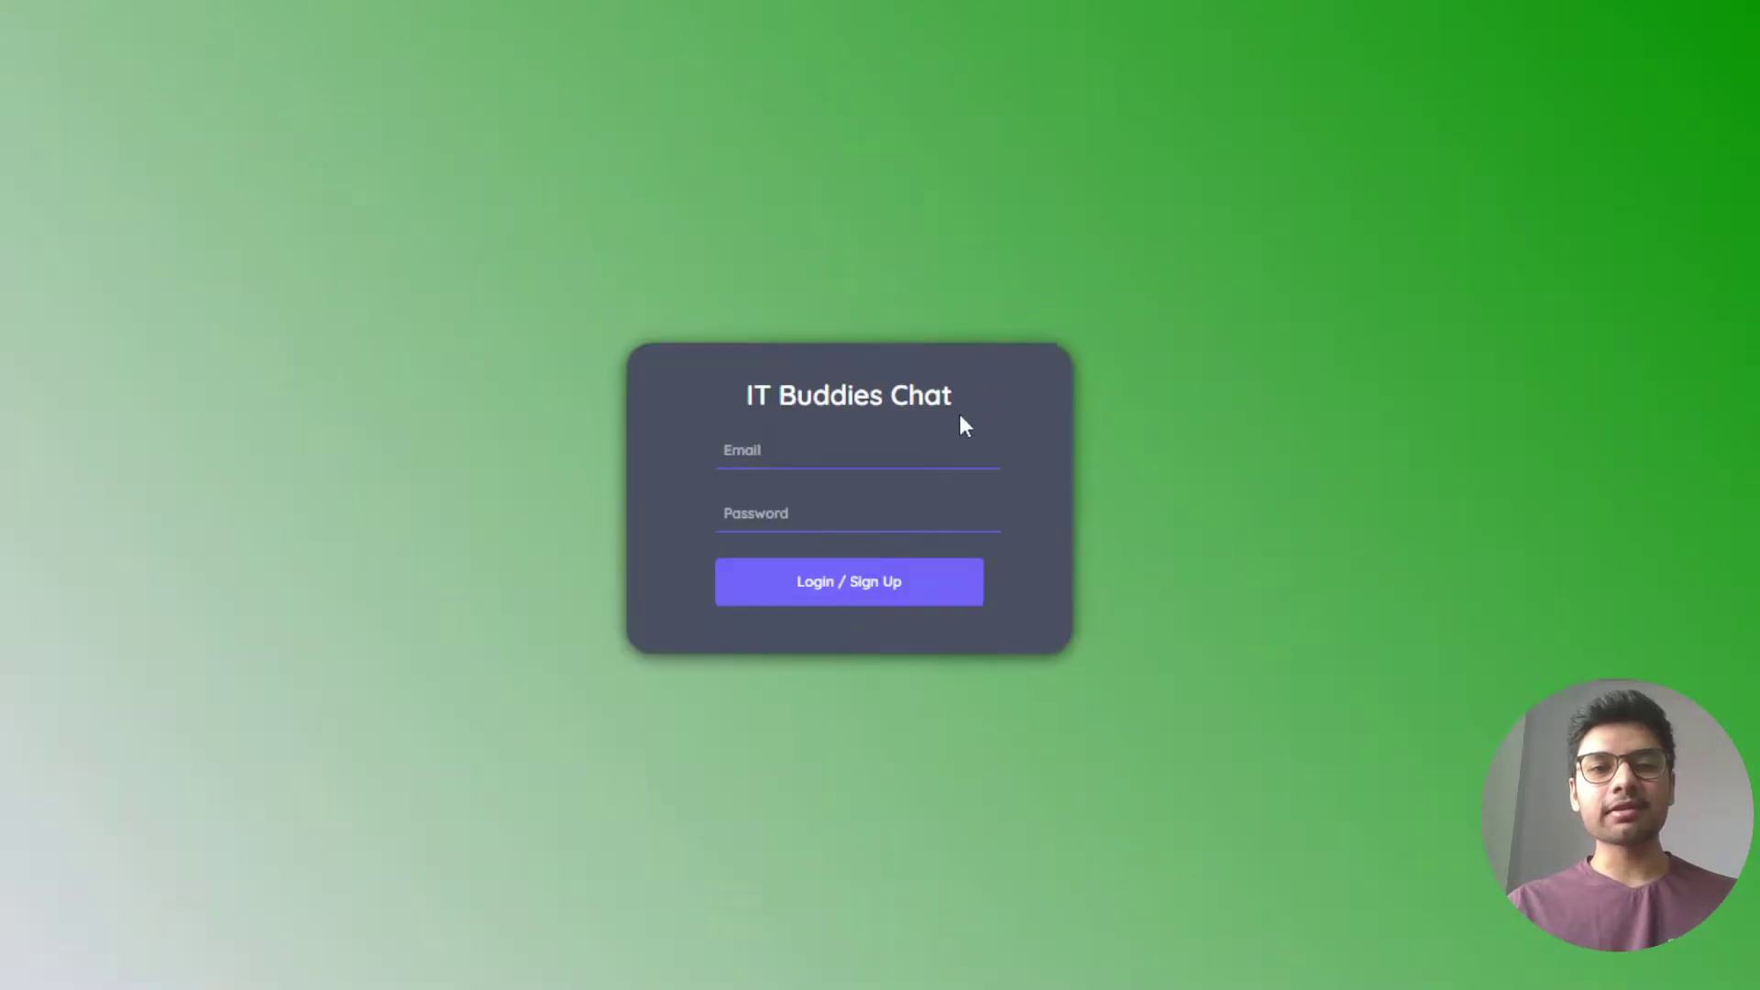
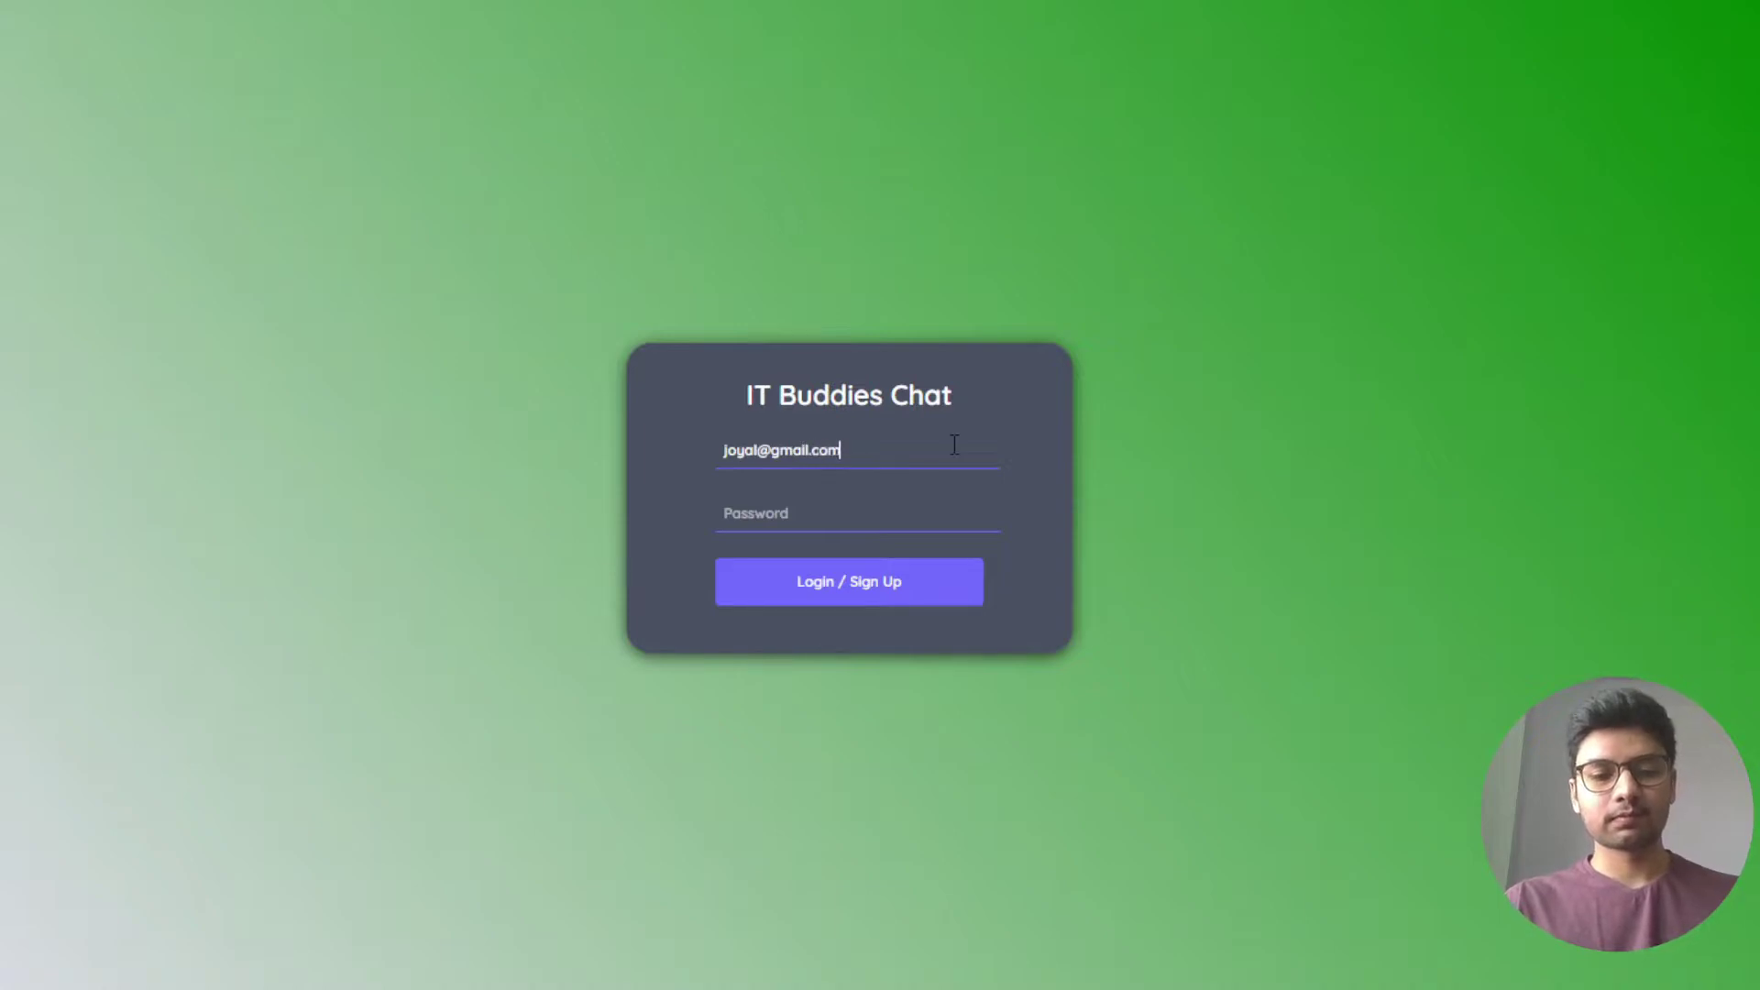
Enter the second account's password and log in, opening the Family Group conversation.
{"action": "key", "text": "Tab"}
{"action": "type", "text": "1"}
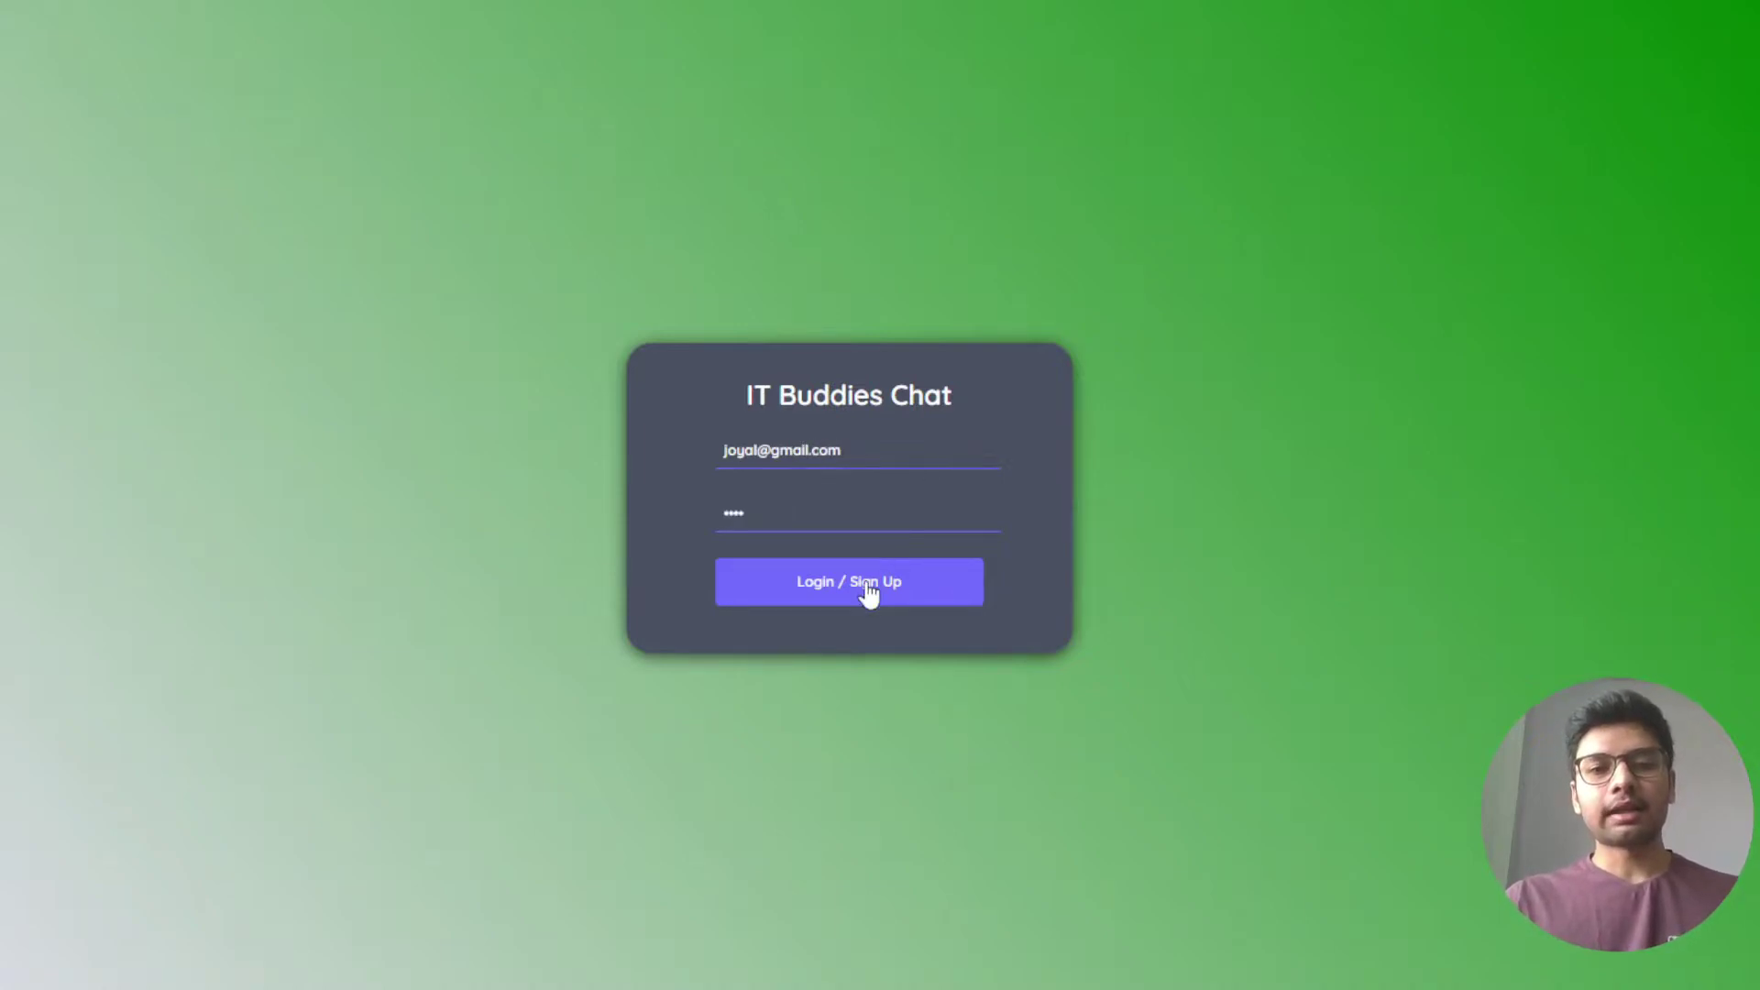
{"action": "left_click", "coordinate": [867, 587]}
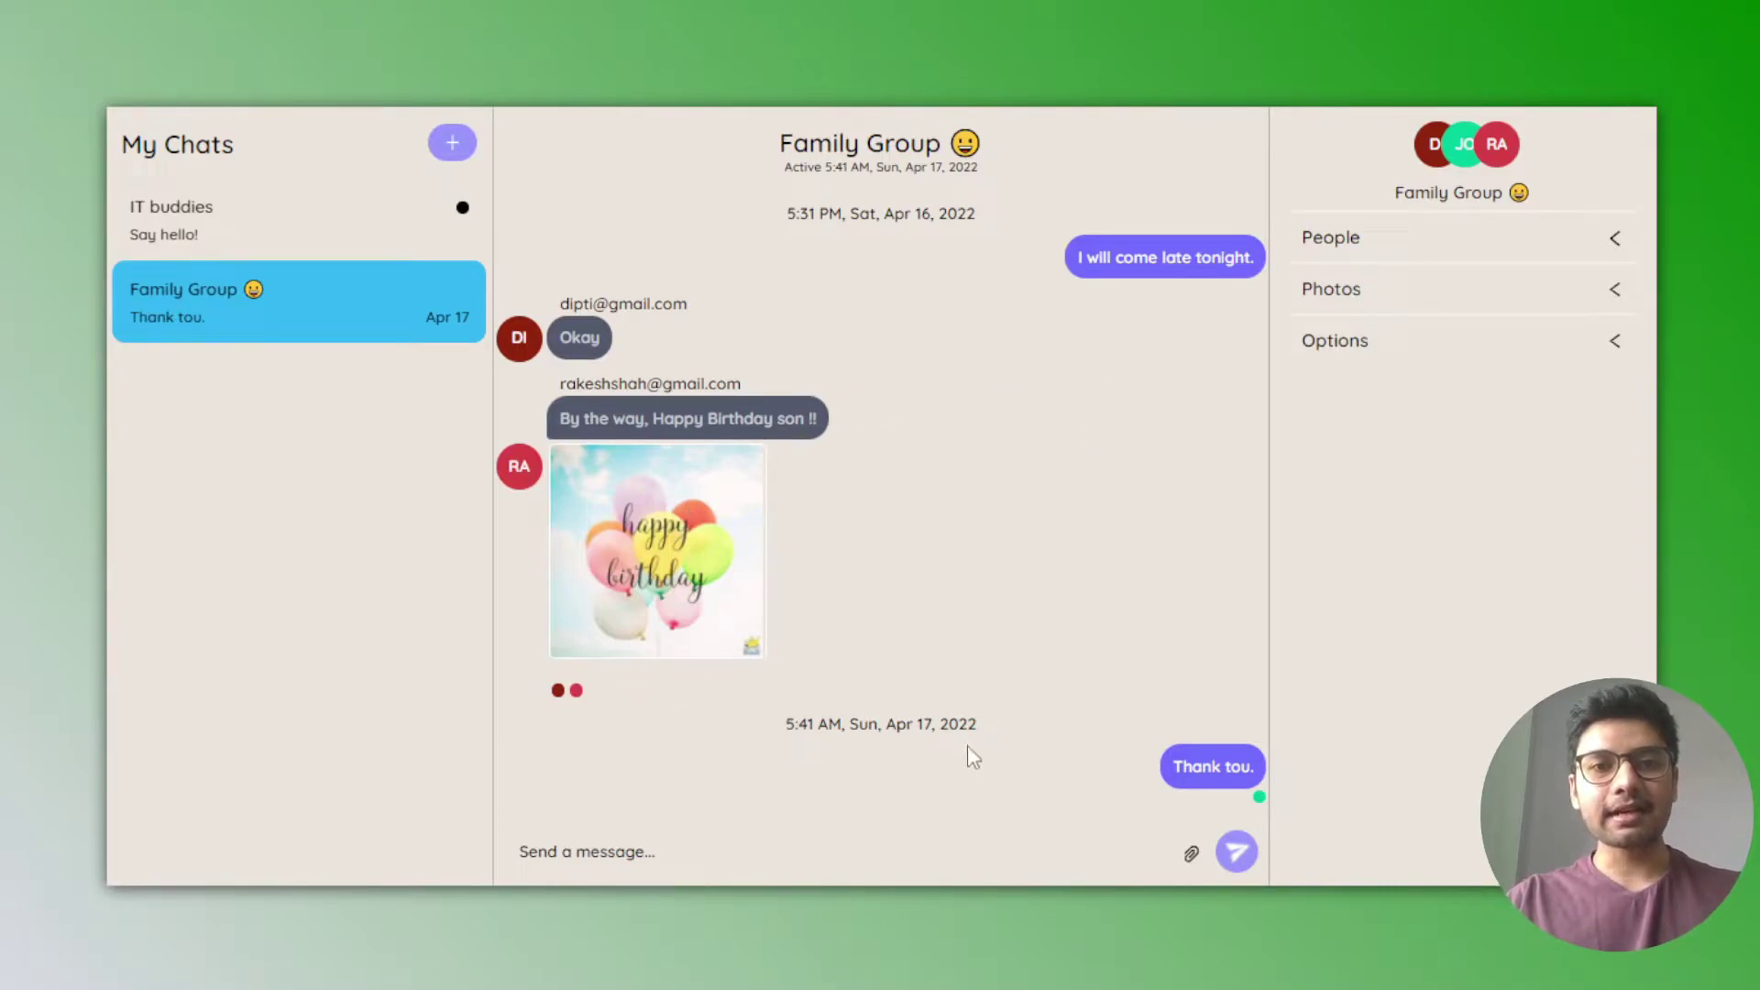
{"action": "left_click", "coordinate": [449, 145]}
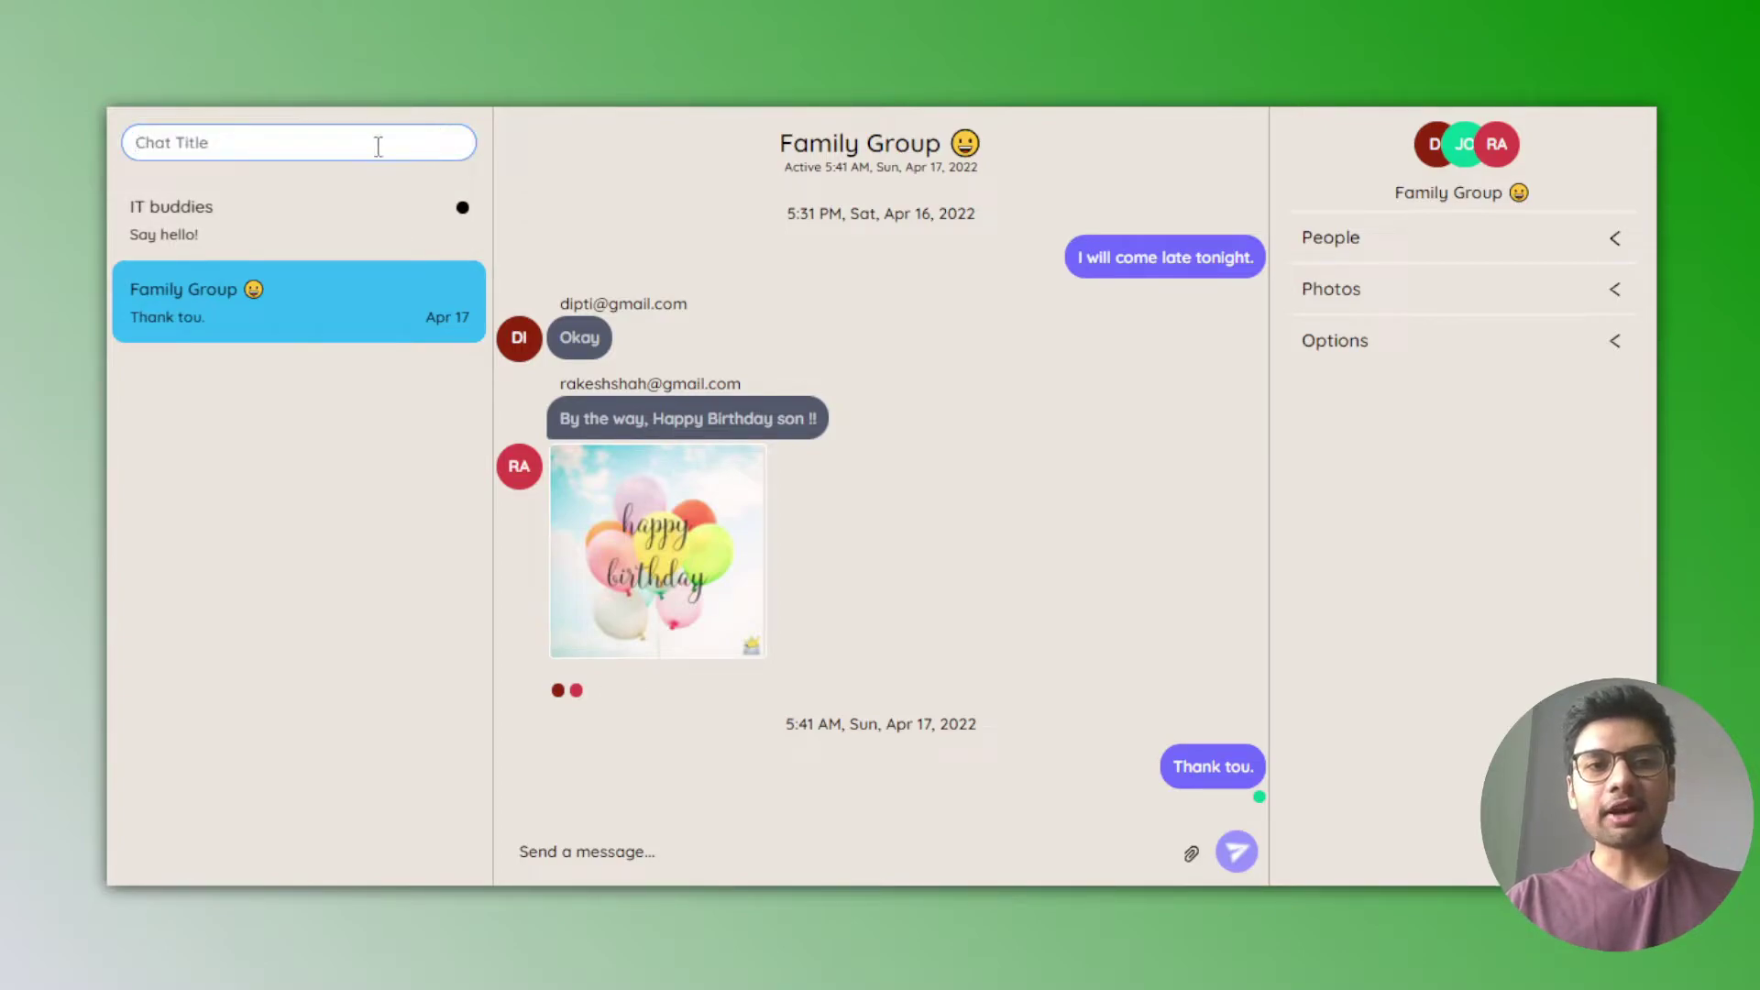
{"action": "left_click", "coordinate": [276, 241]}
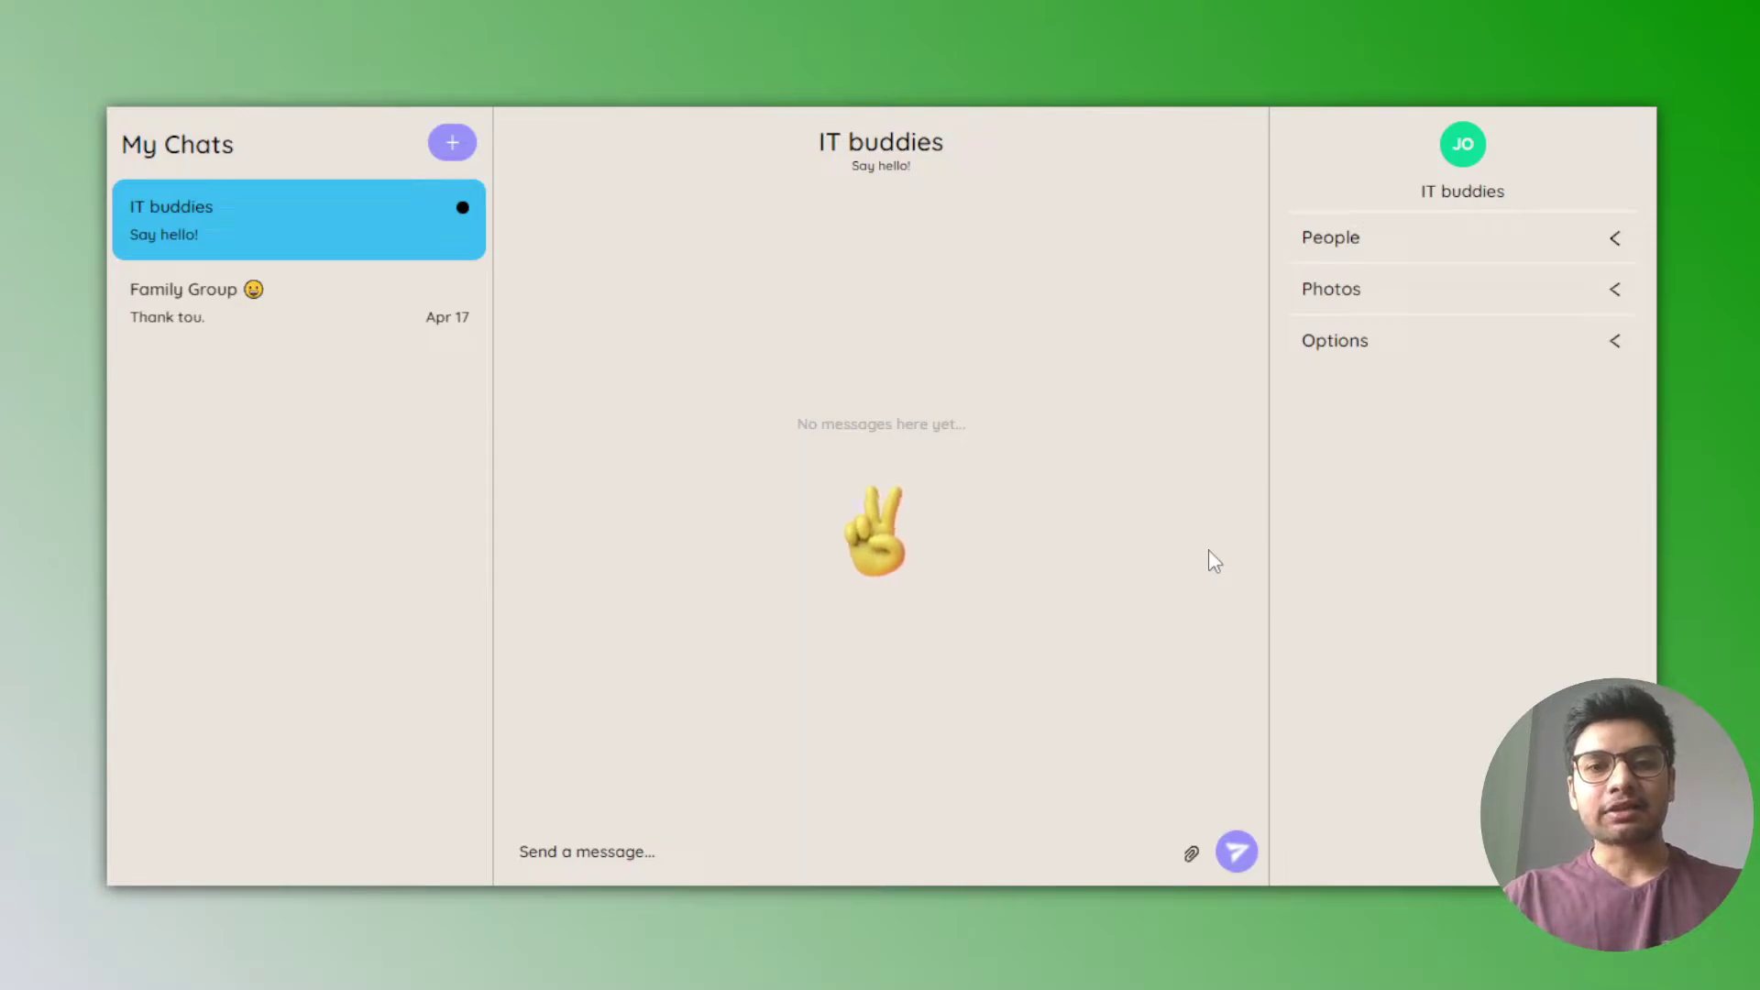
{"action": "left_click", "coordinate": [395, 322]}
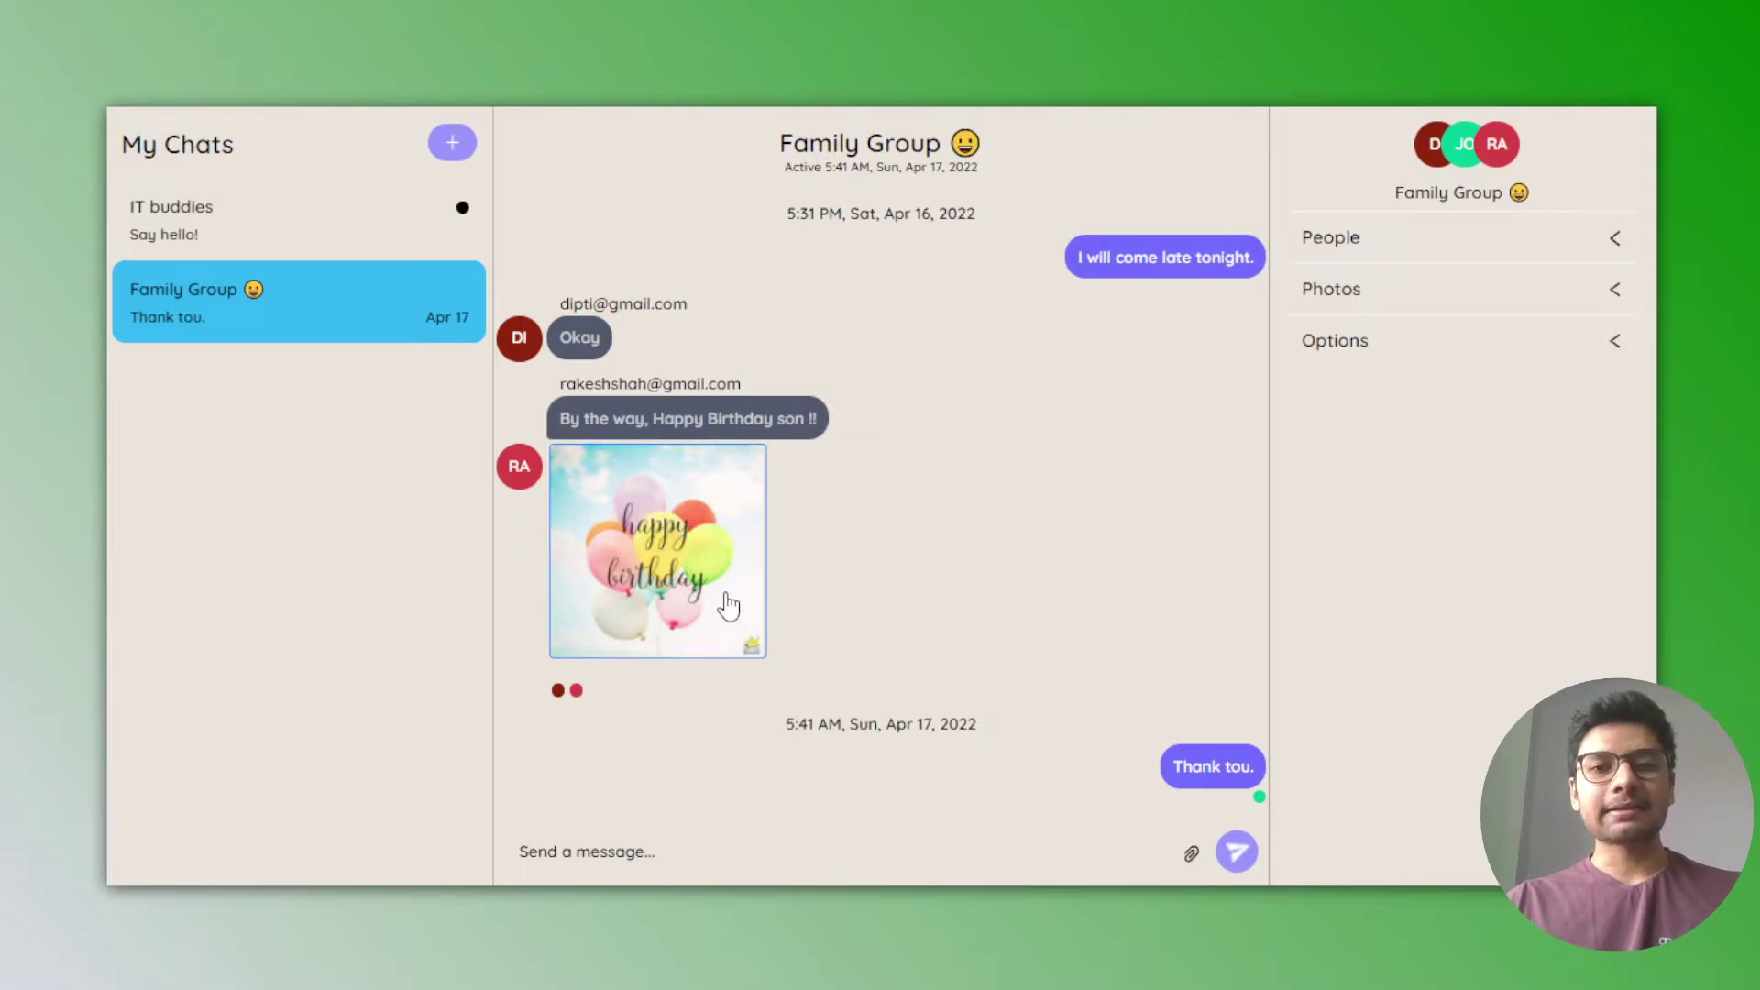
Expand People, Photos and Options to show three members, the birthday photo and delete.
{"action": "left_click", "coordinate": [1410, 244]}
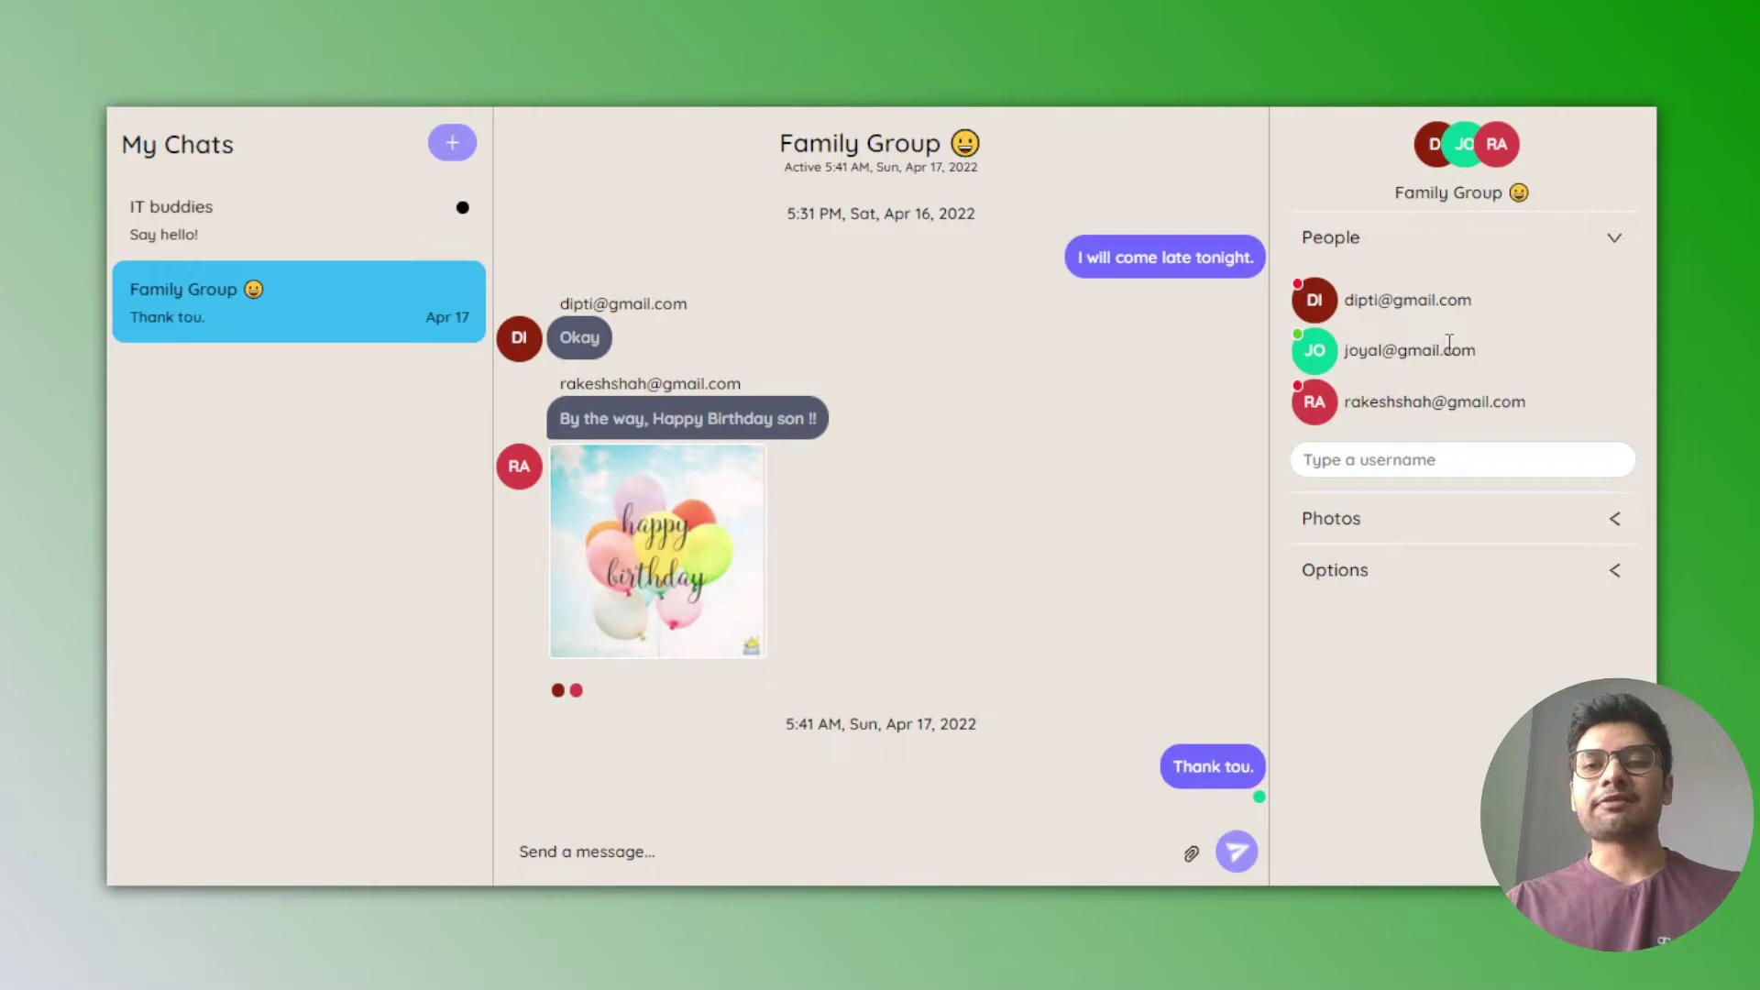
{"action": "mouse_move", "coordinate": [1431, 299]}
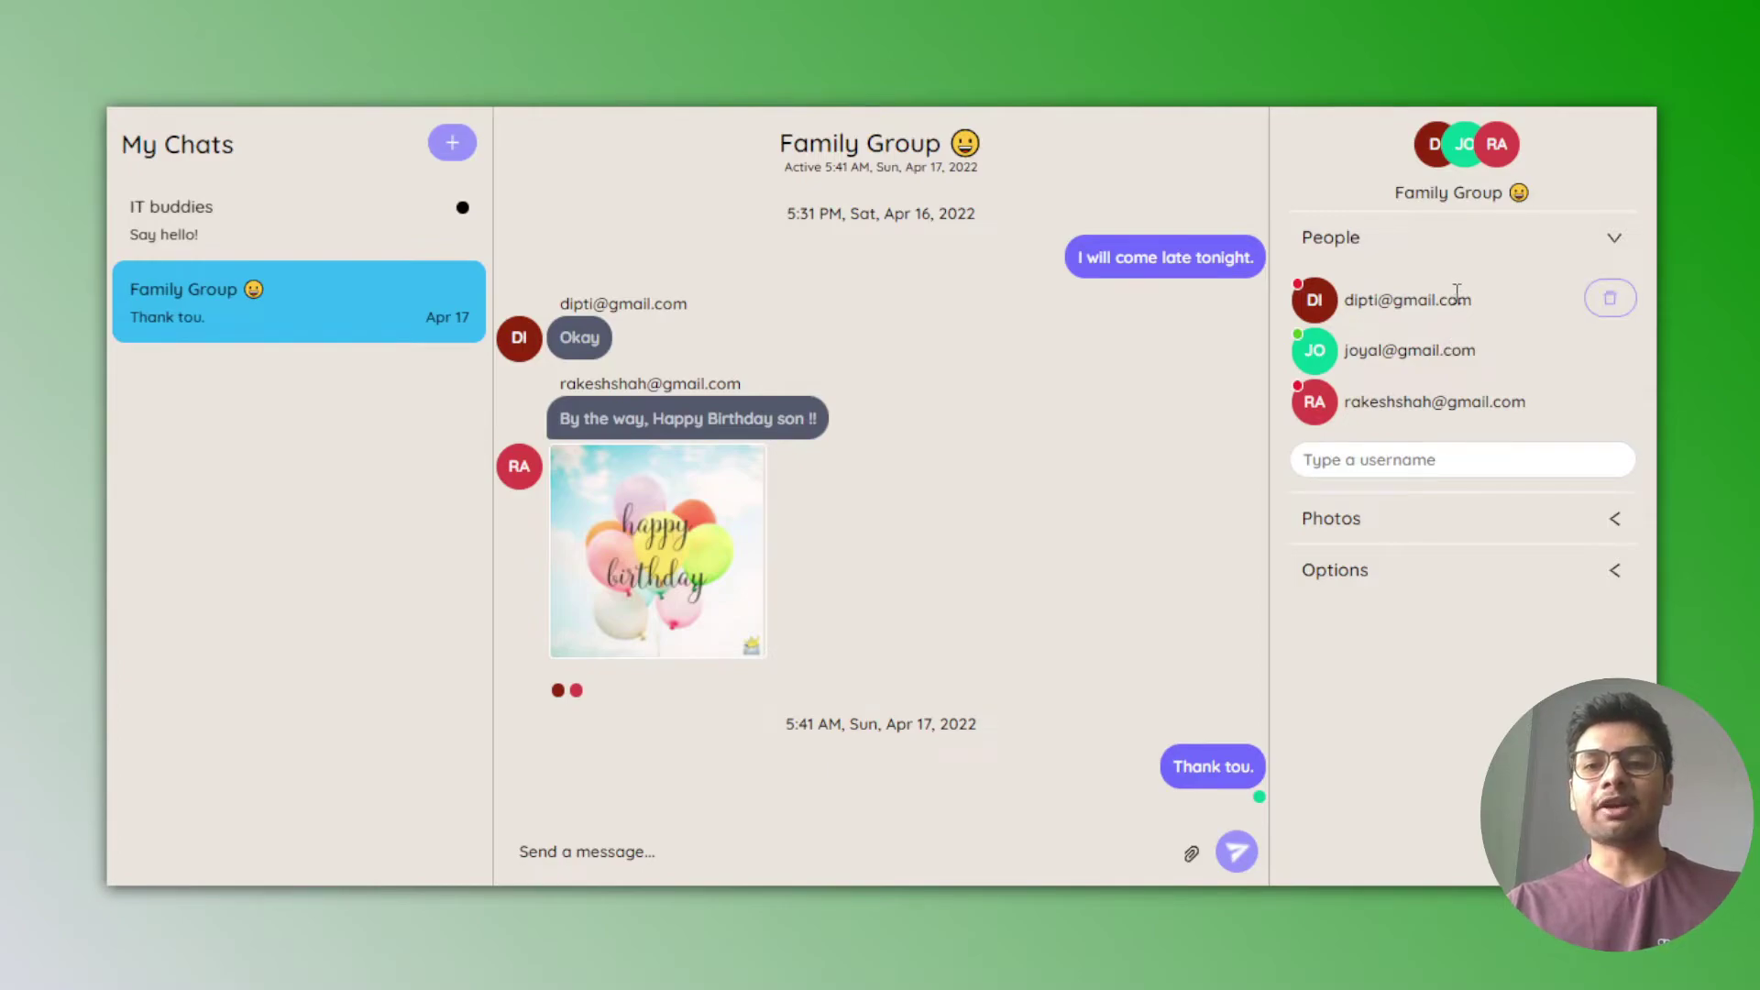
{"action": "left_click", "coordinate": [1444, 517]}
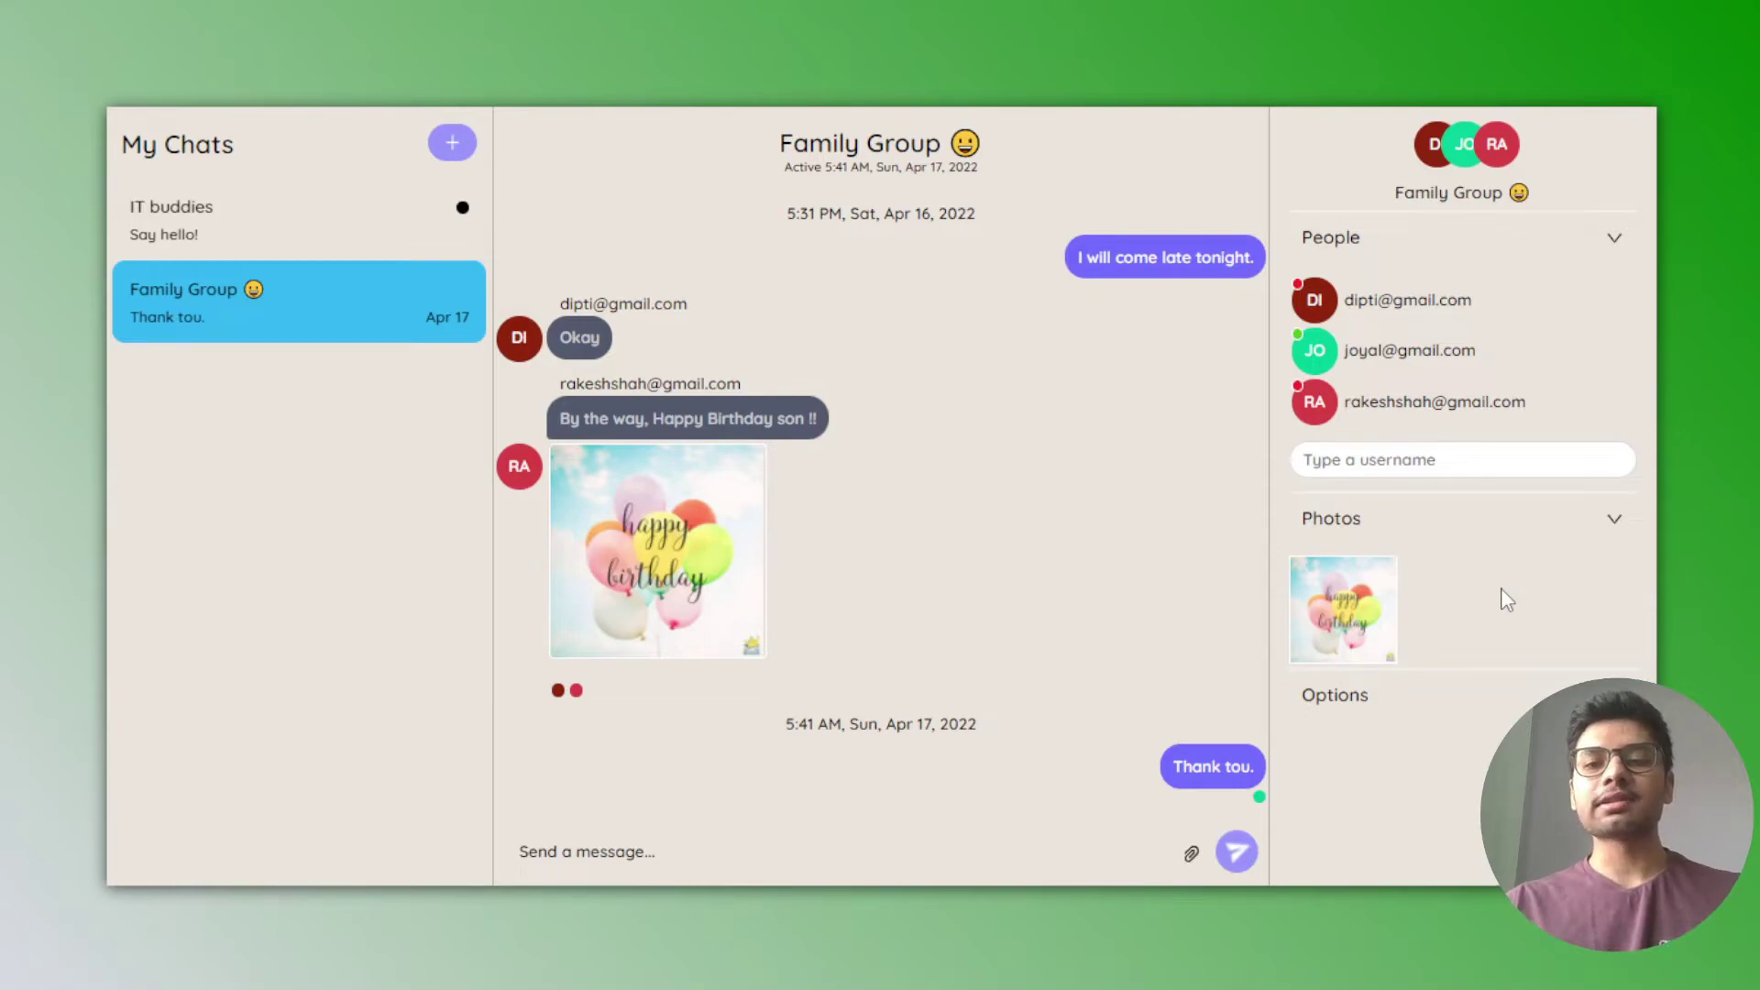
{"action": "left_click", "coordinate": [1445, 697]}
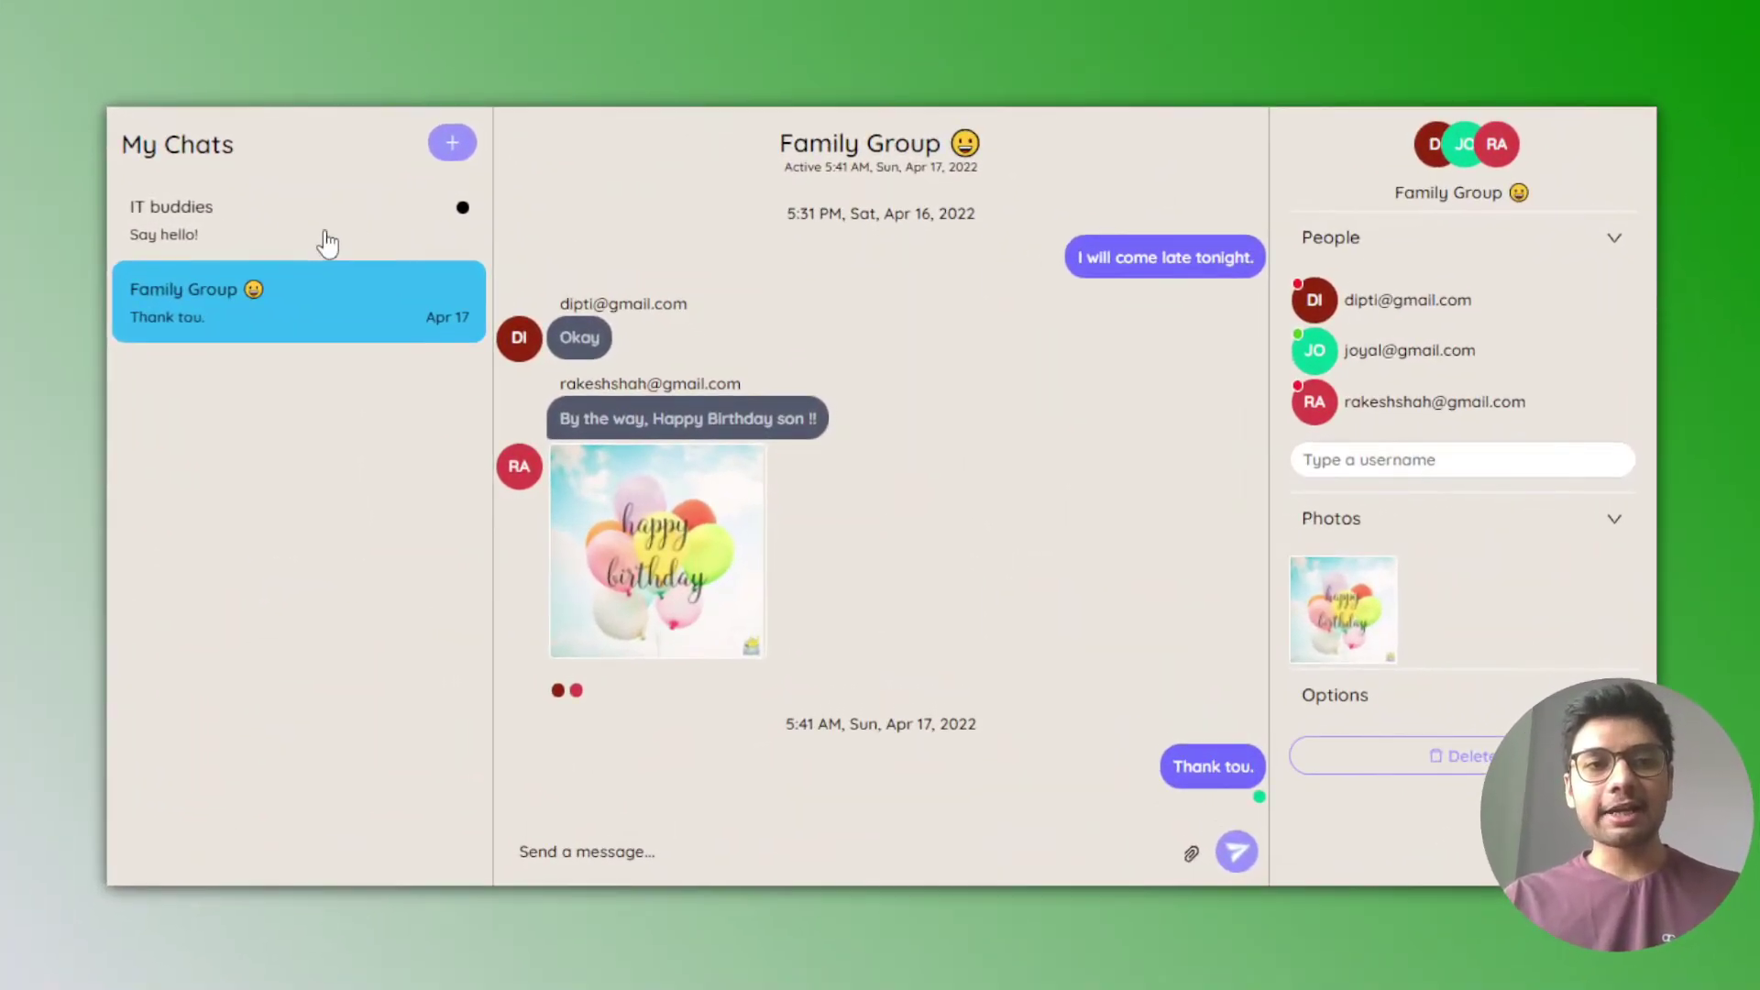
Send 'hello' in IT buddies, then view its two online members from the other account.
{"action": "left_click", "coordinate": [327, 228]}
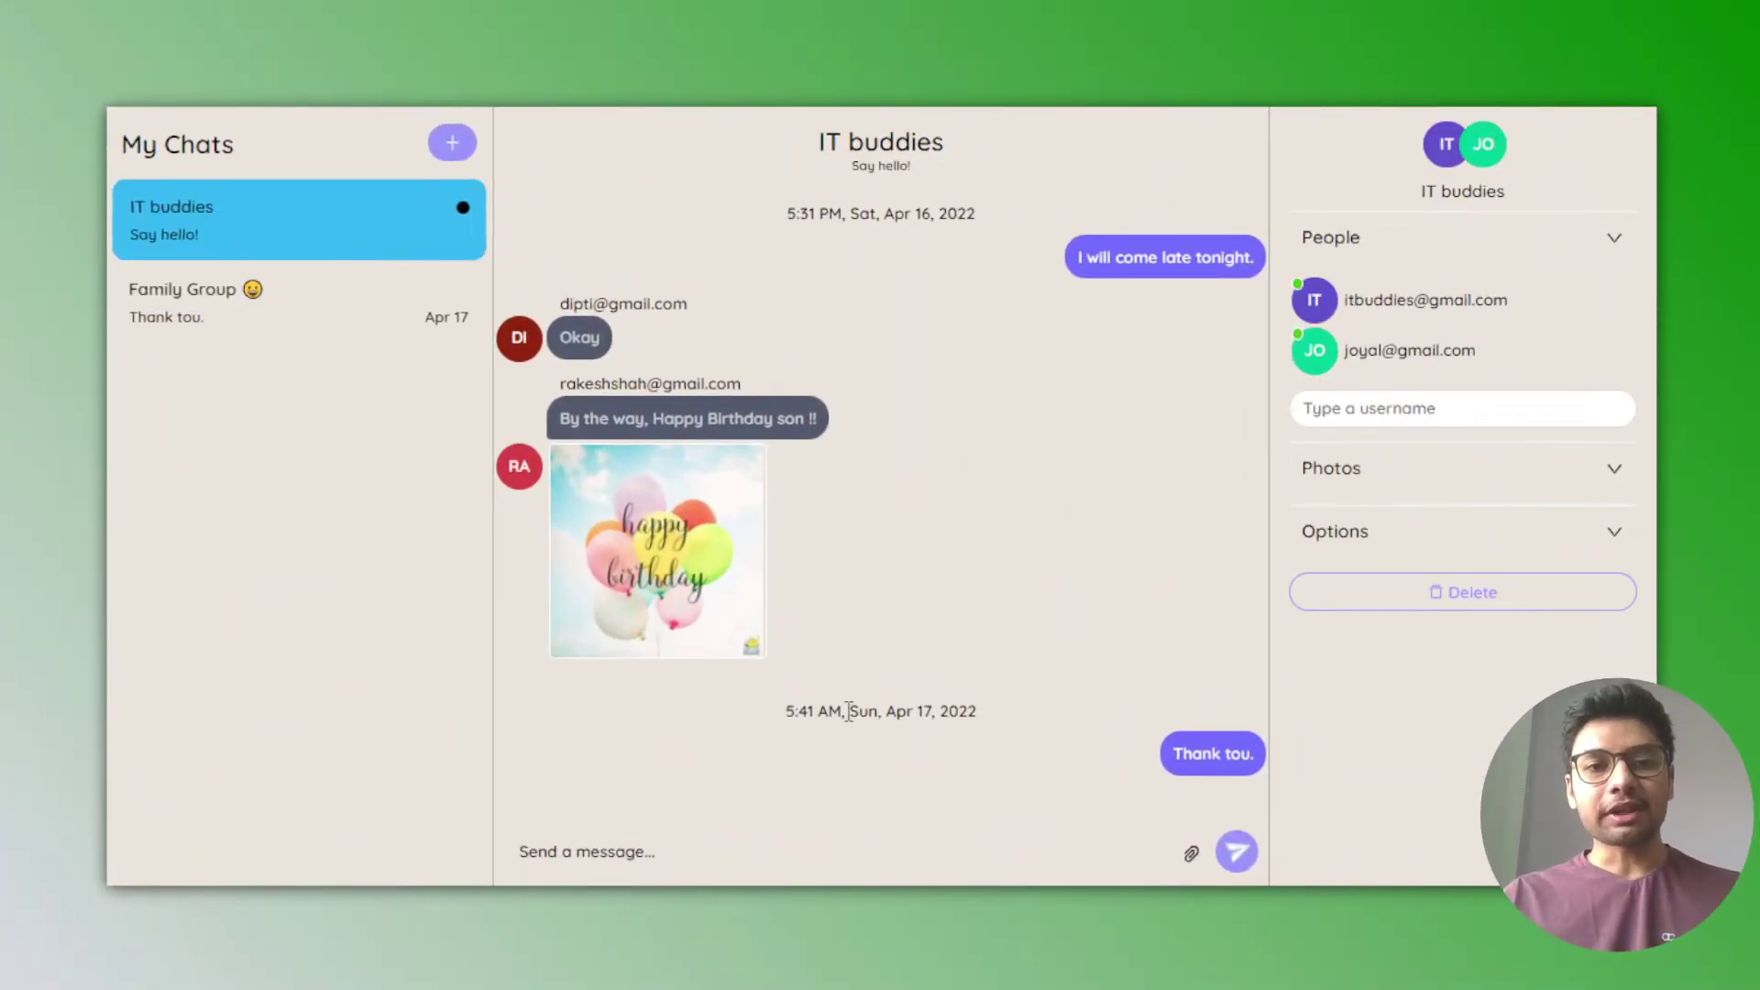
{"action": "left_click", "coordinate": [827, 841]}
{"action": "type", "text": "hello"}
{"action": "key", "text": "alt+Tab"}
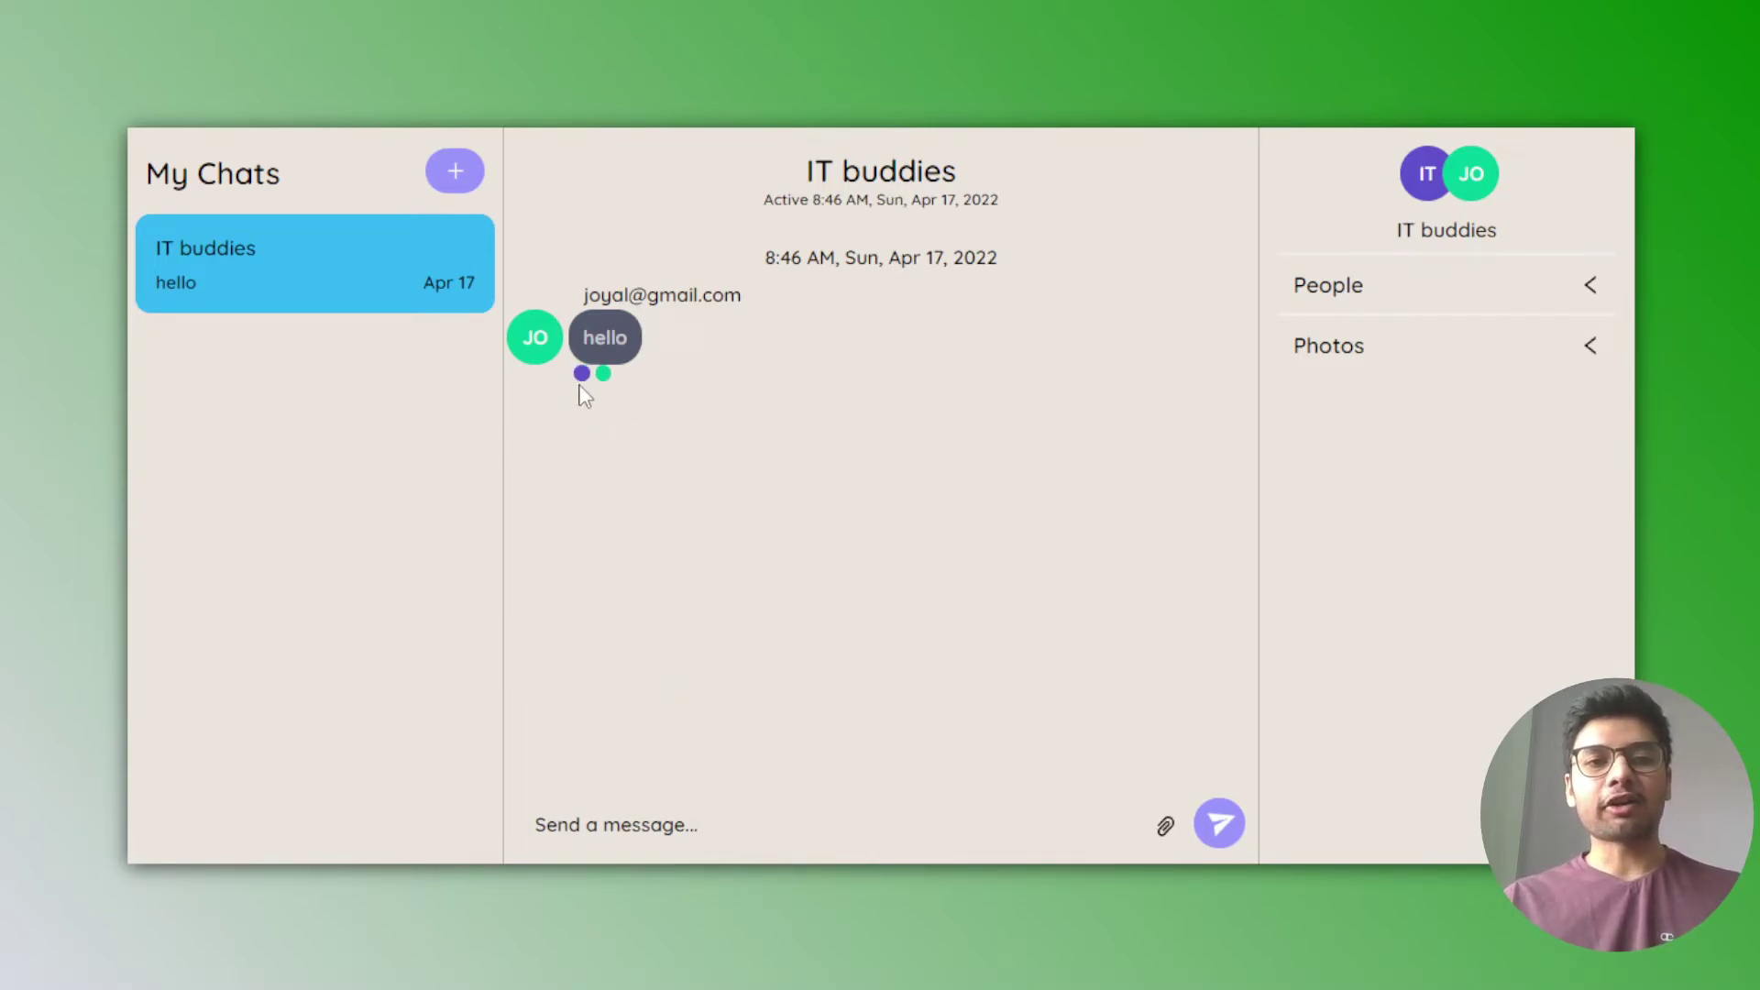
{"action": "left_click", "coordinate": [1556, 304]}
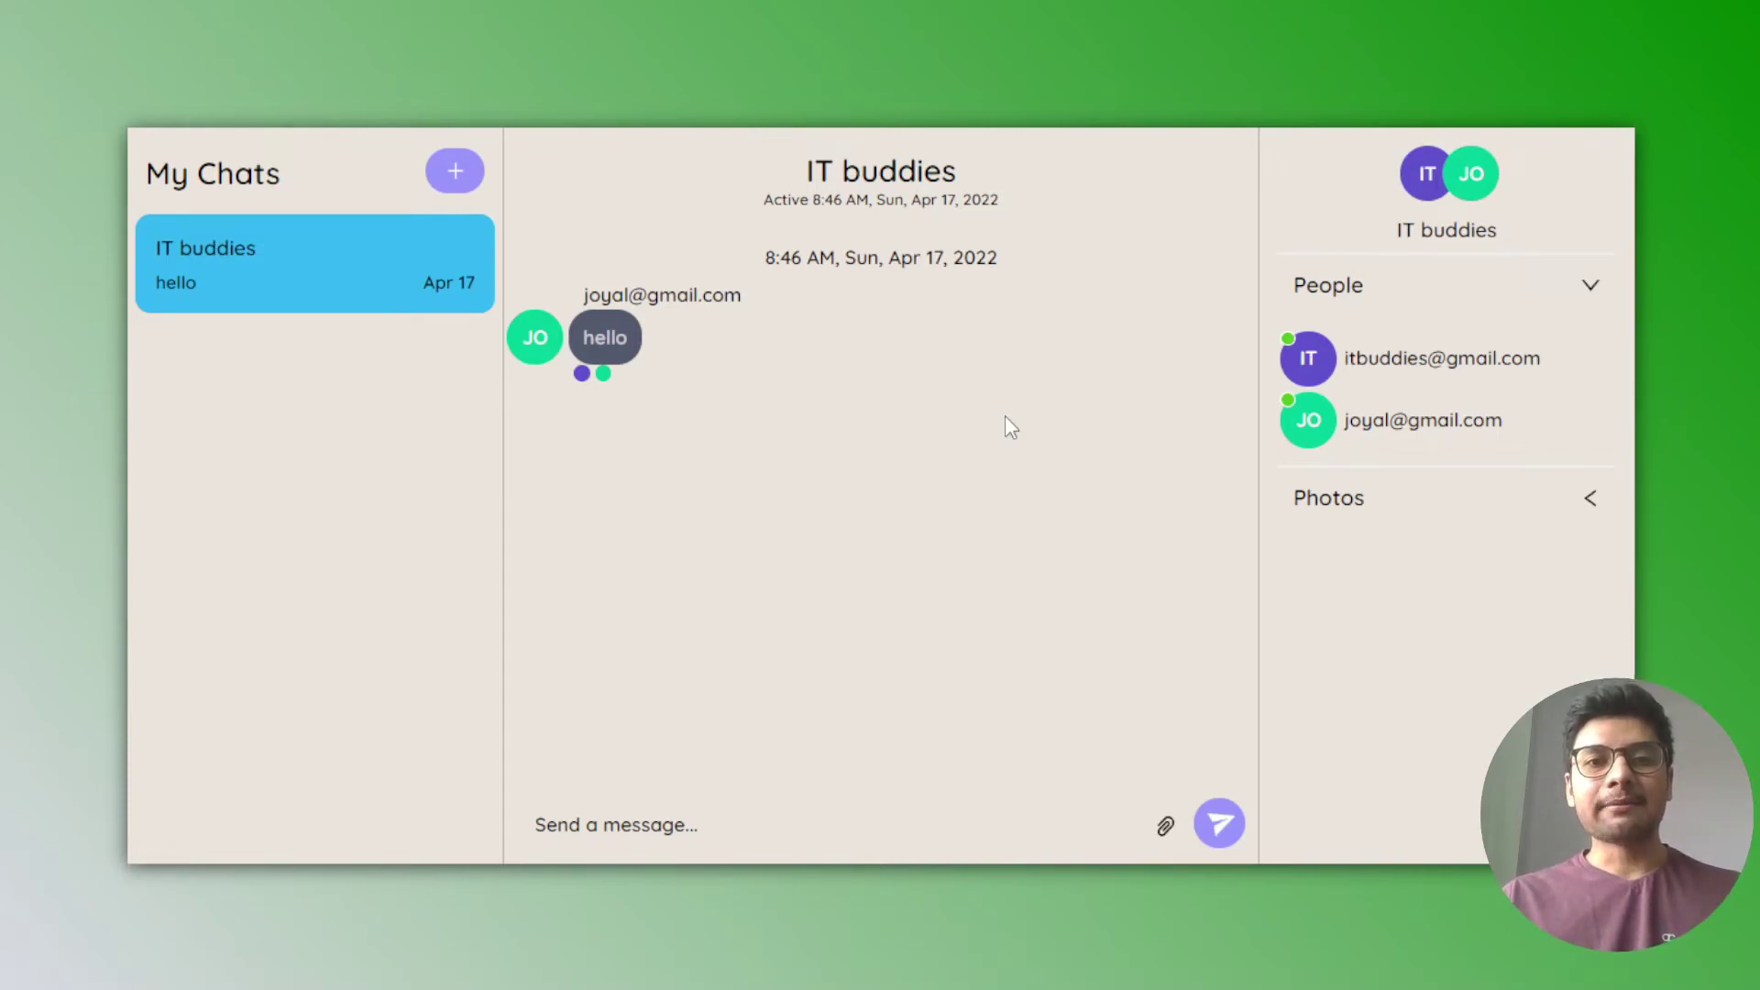
Switch to the Mozilla Firefox window showing the IT Buddies Chat login page.
{"action": "key", "text": "alt+Tab"}
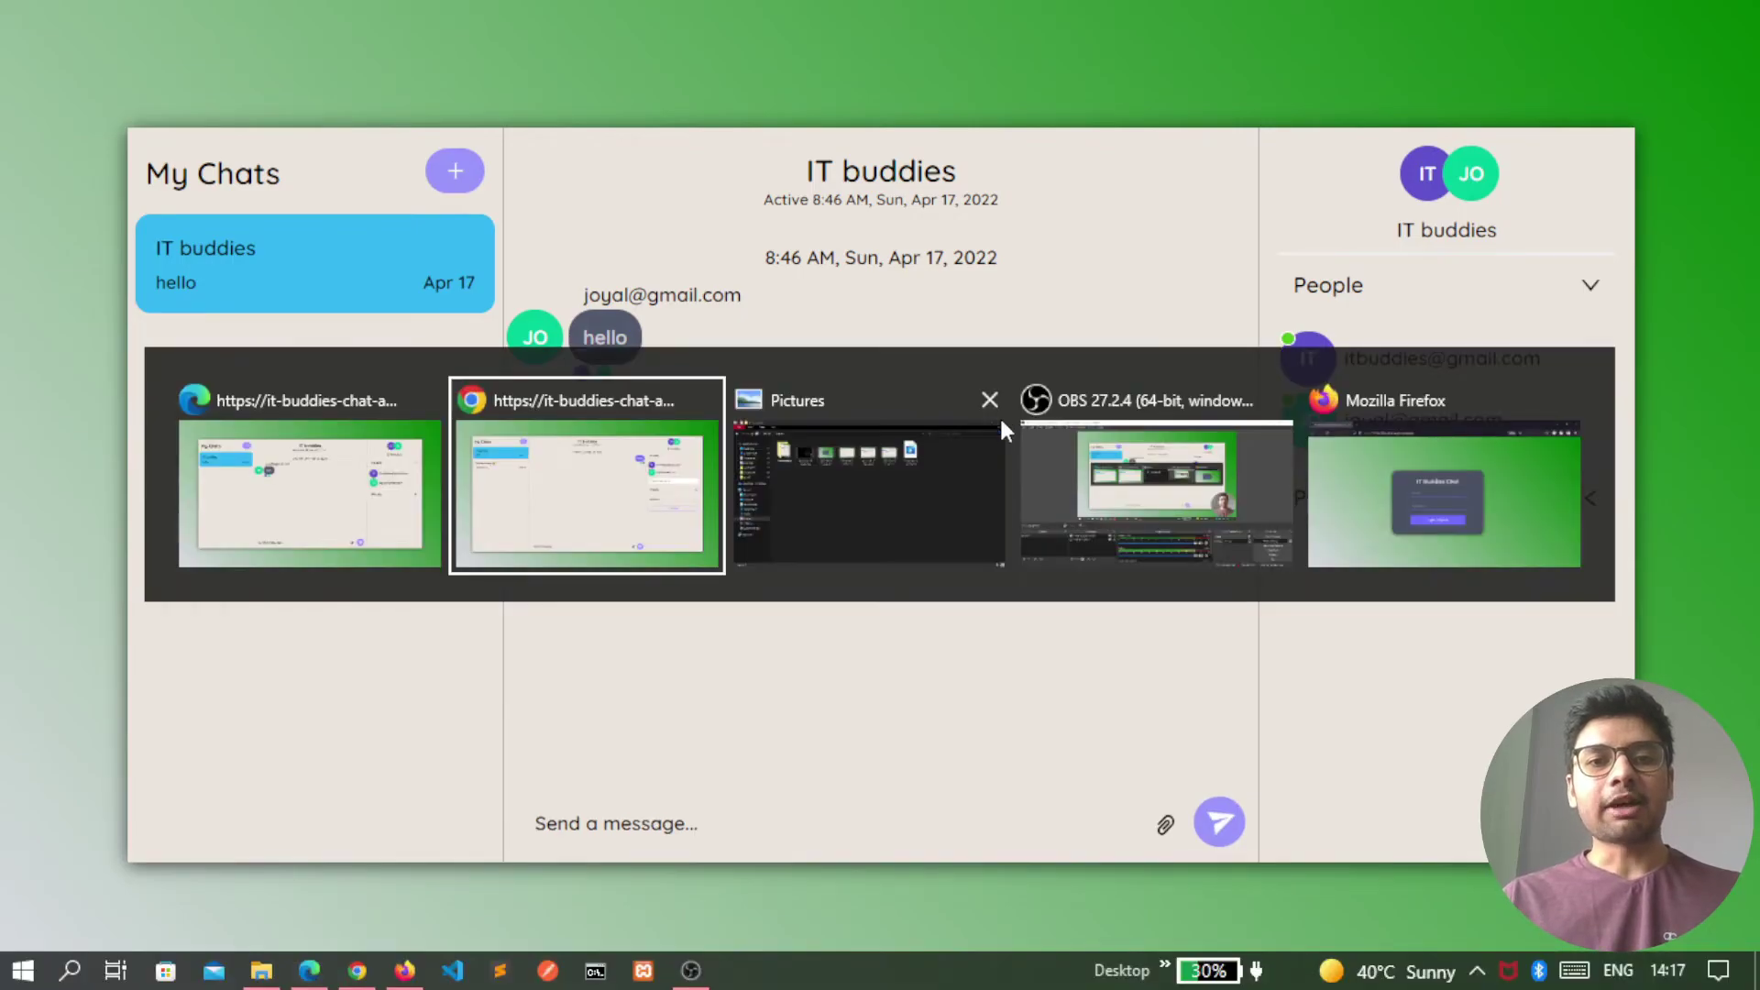
{"action": "left_click", "coordinate": [1442, 510]}
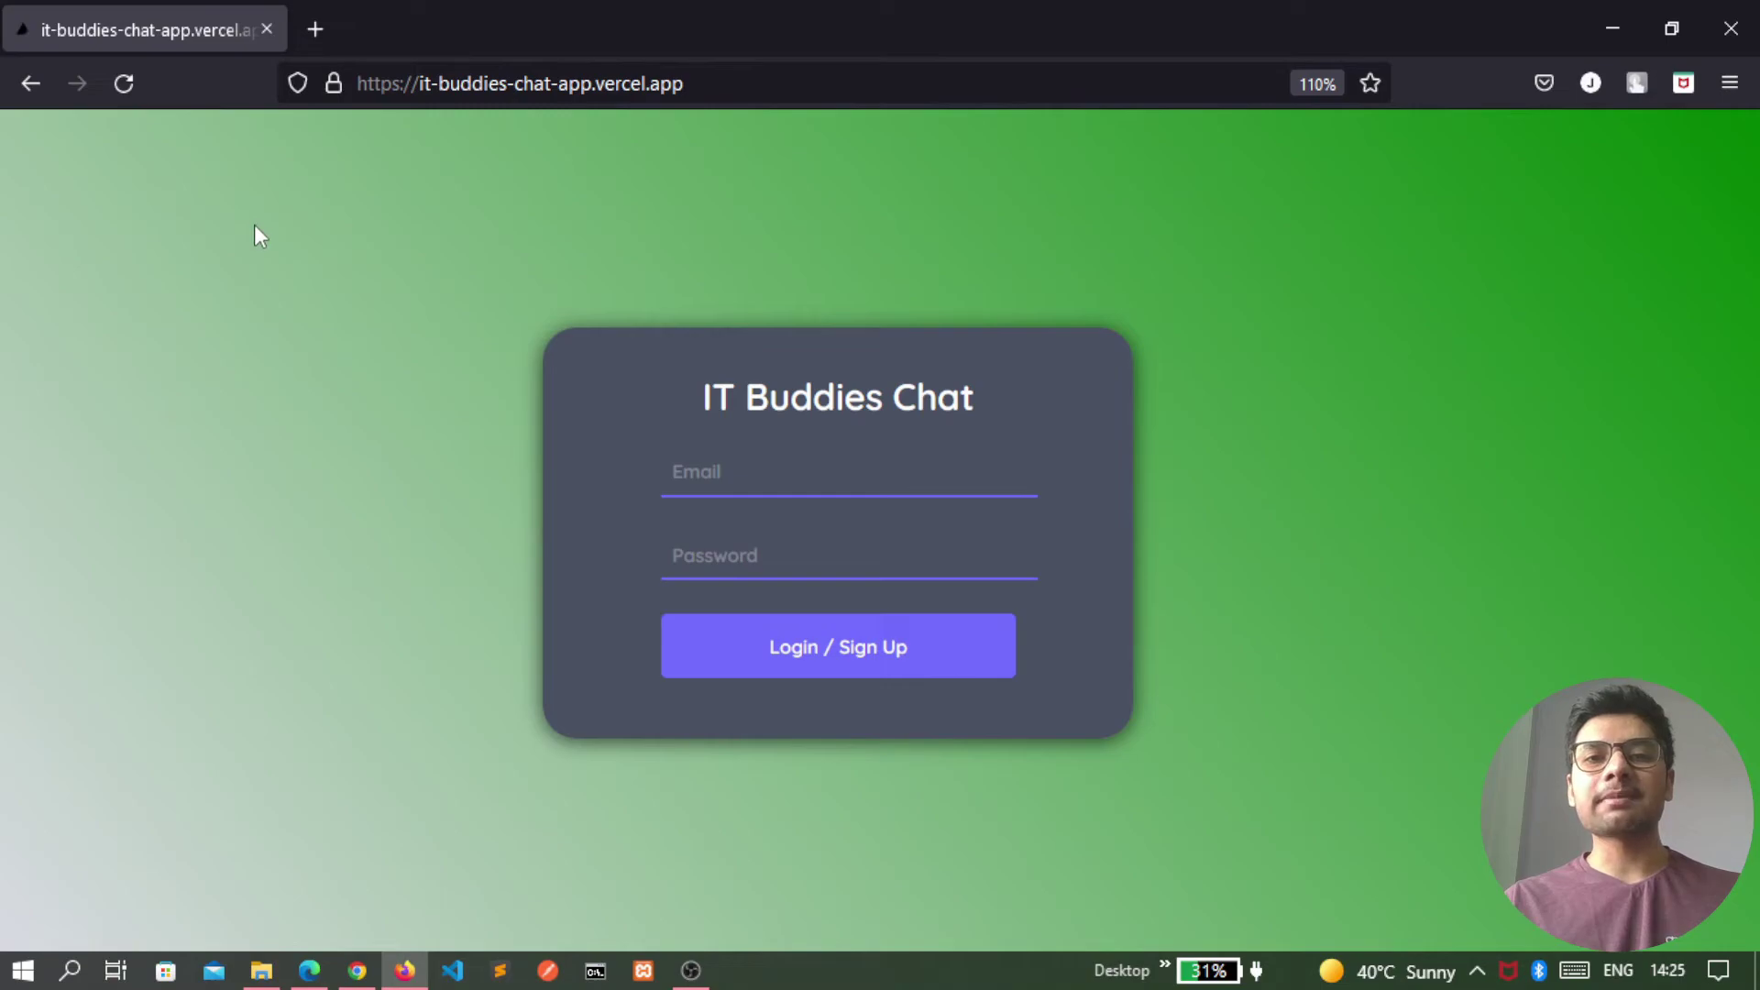
Highlight the app's web address in the Firefox address bar, then dismiss the suggestions.
{"action": "left_click", "coordinate": [275, 88]}
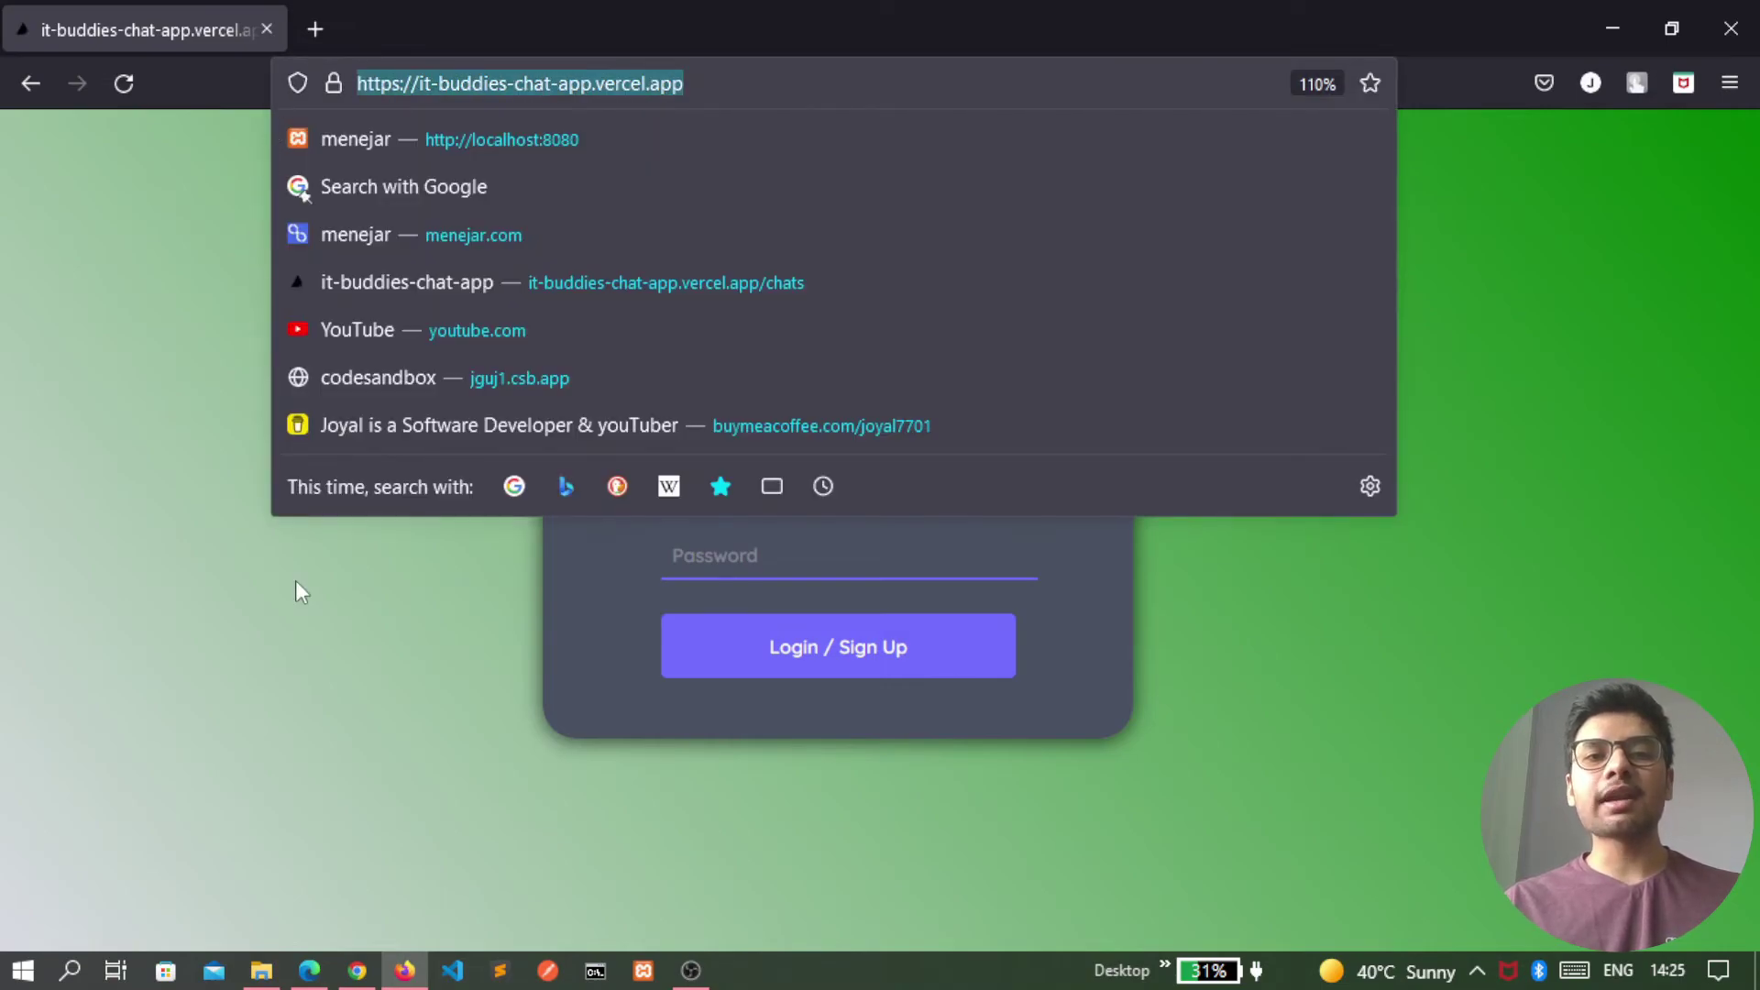
{"action": "left_click", "coordinate": [299, 613]}
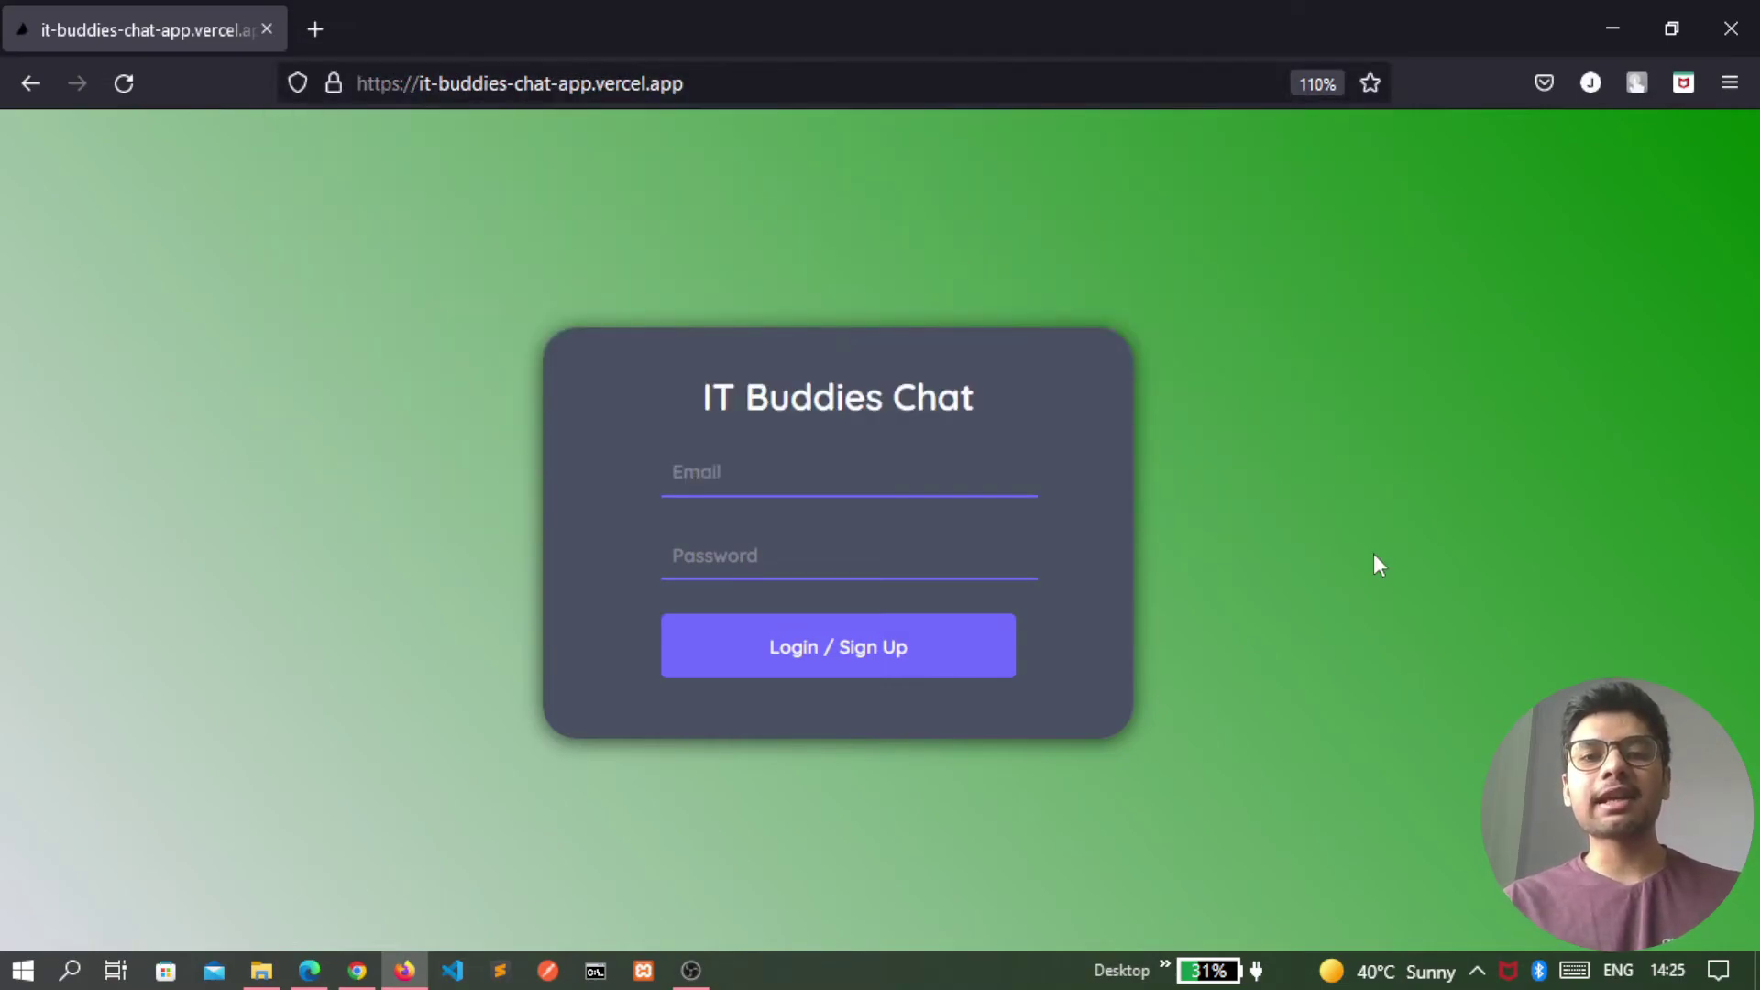